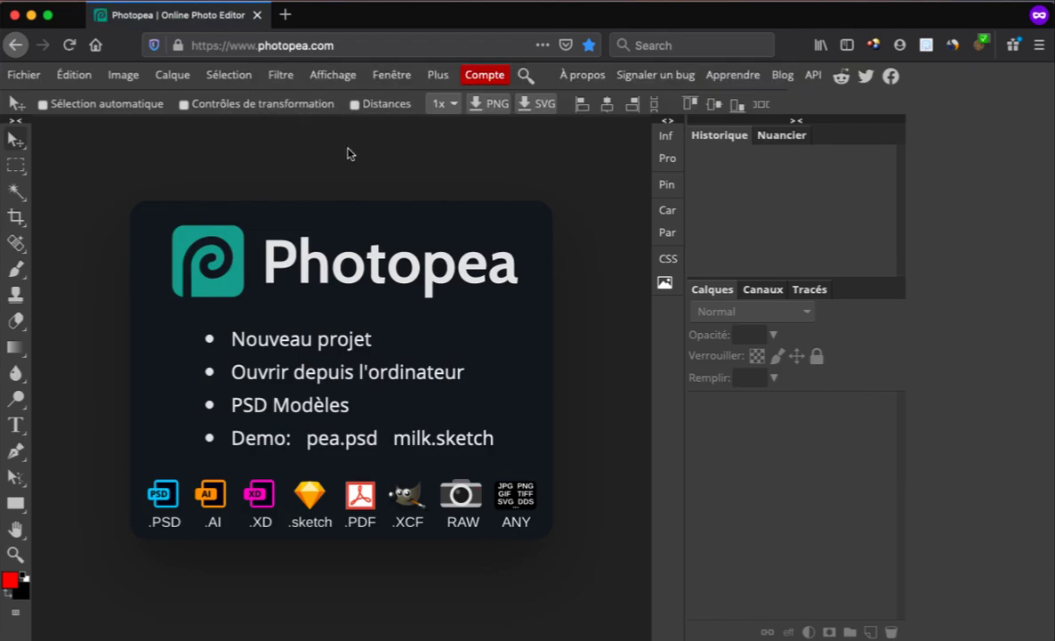
pyautogui.click(437, 76)
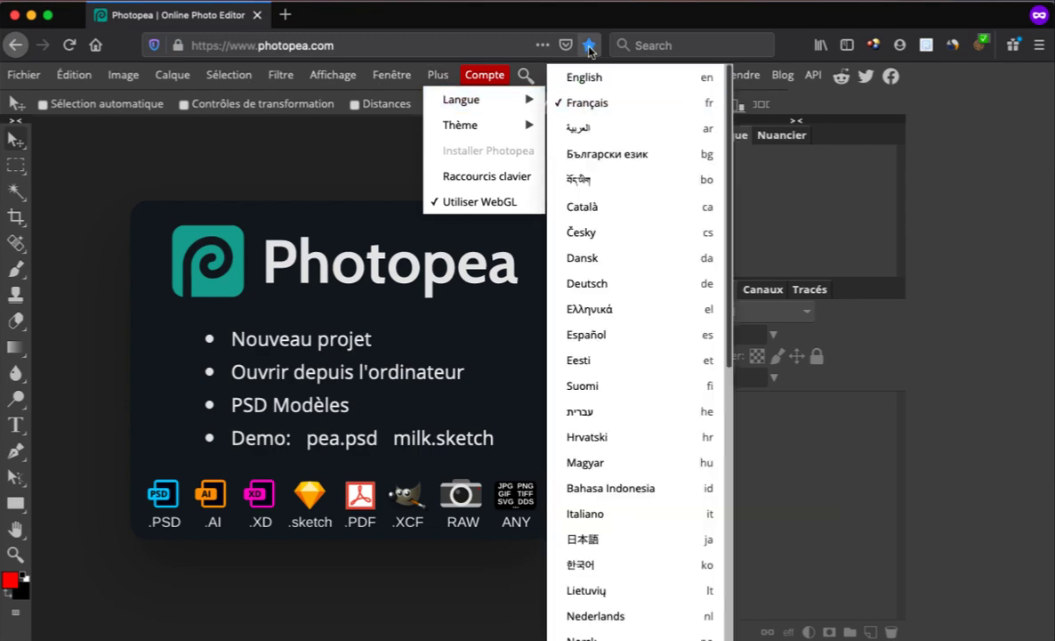
pyautogui.moveTo(442, 99)
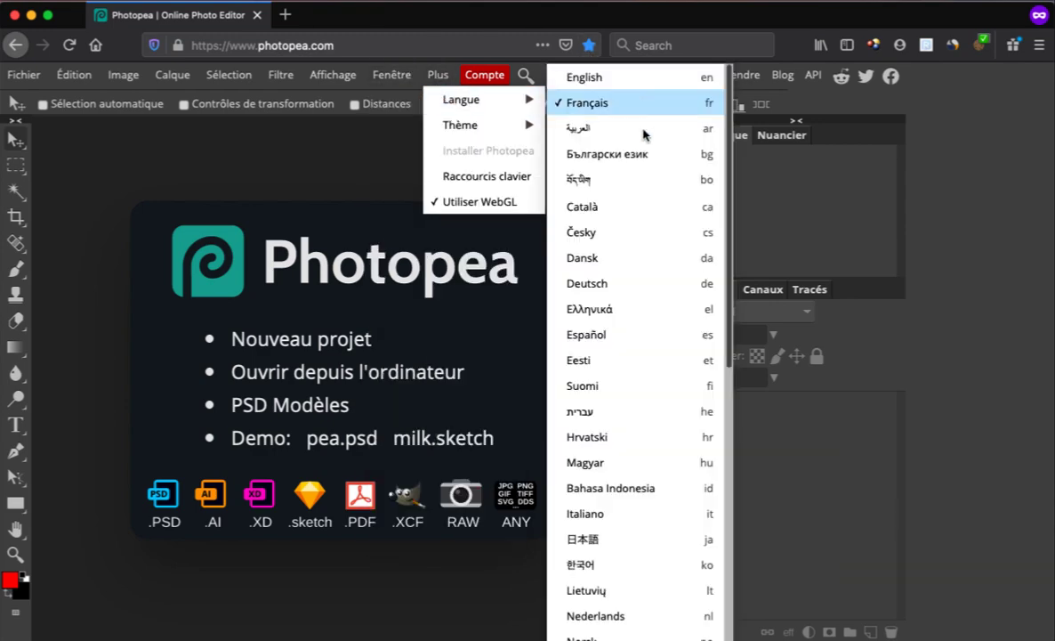
pyautogui.click(301, 144)
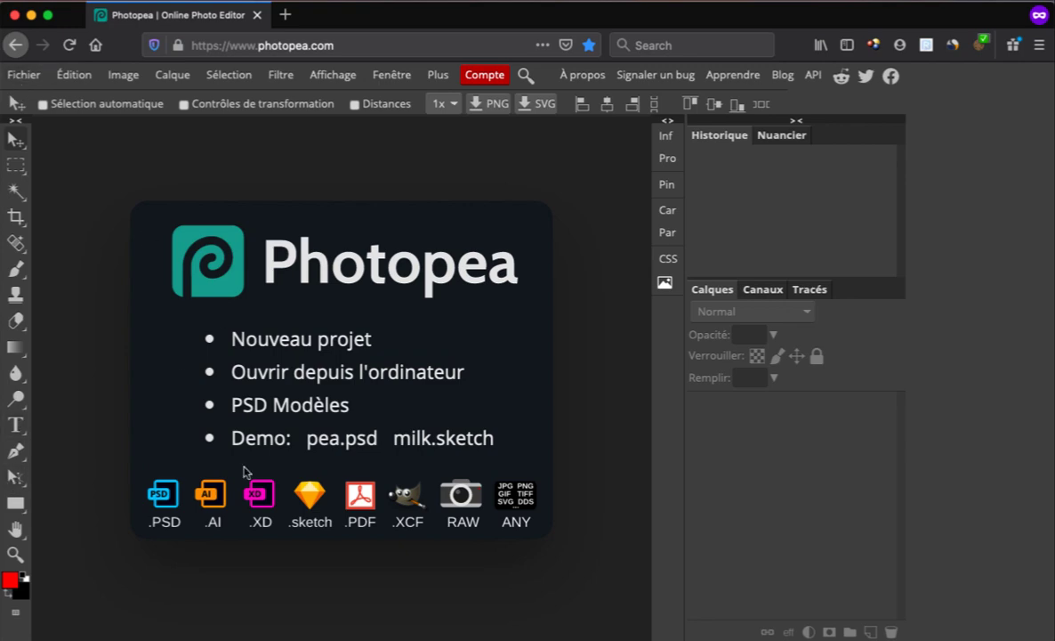
pyautogui.click(23, 79)
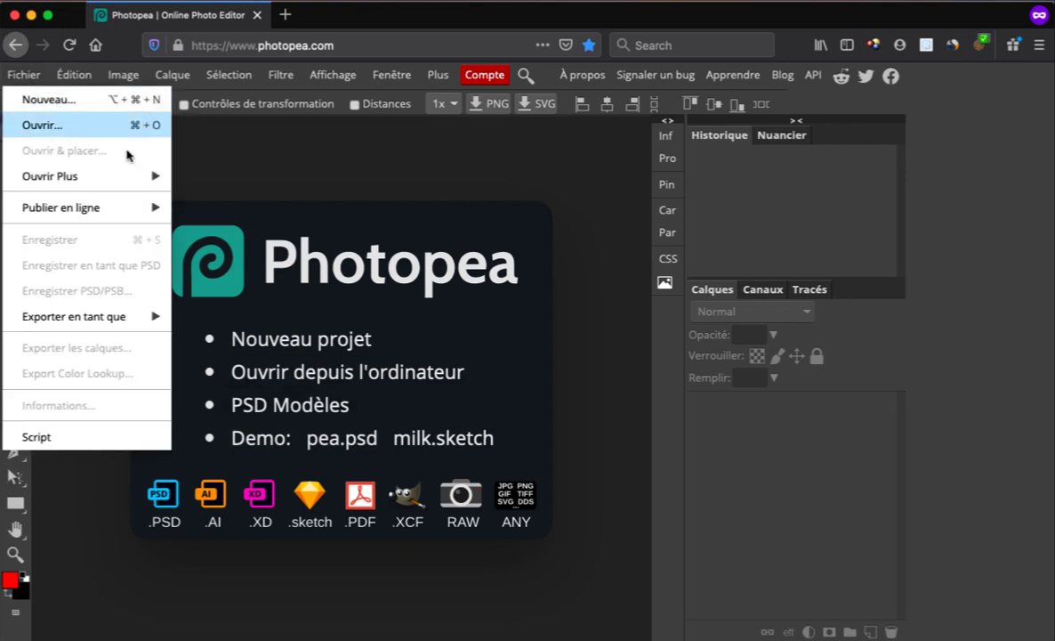
pyautogui.moveTo(288, 80)
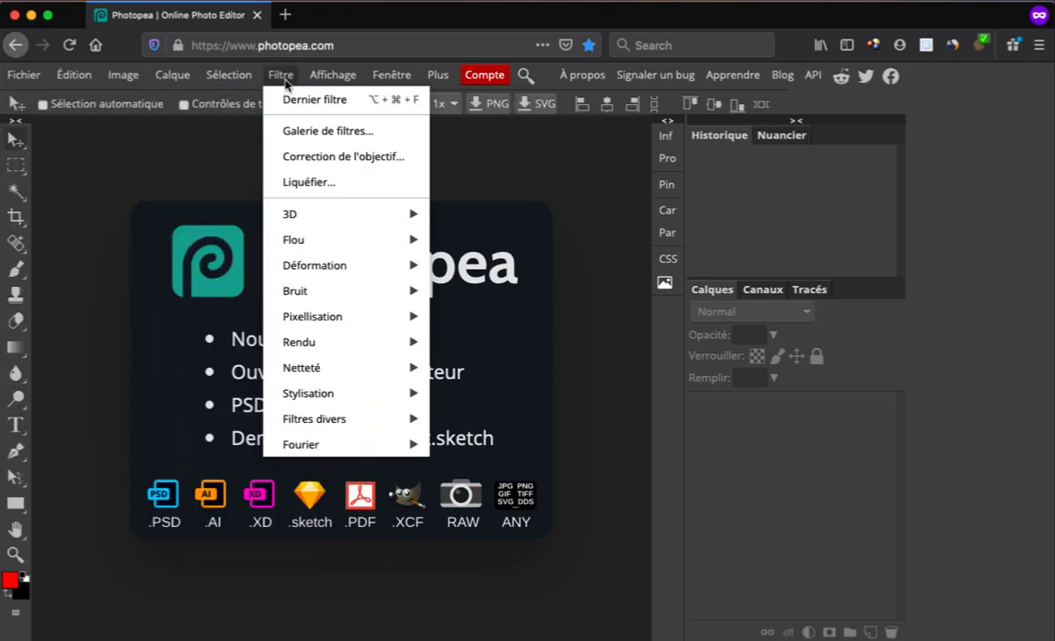
# Create a new project from the lotus flower template titled "Is This a Real Life?".
pyautogui.moveTo(44, 84)
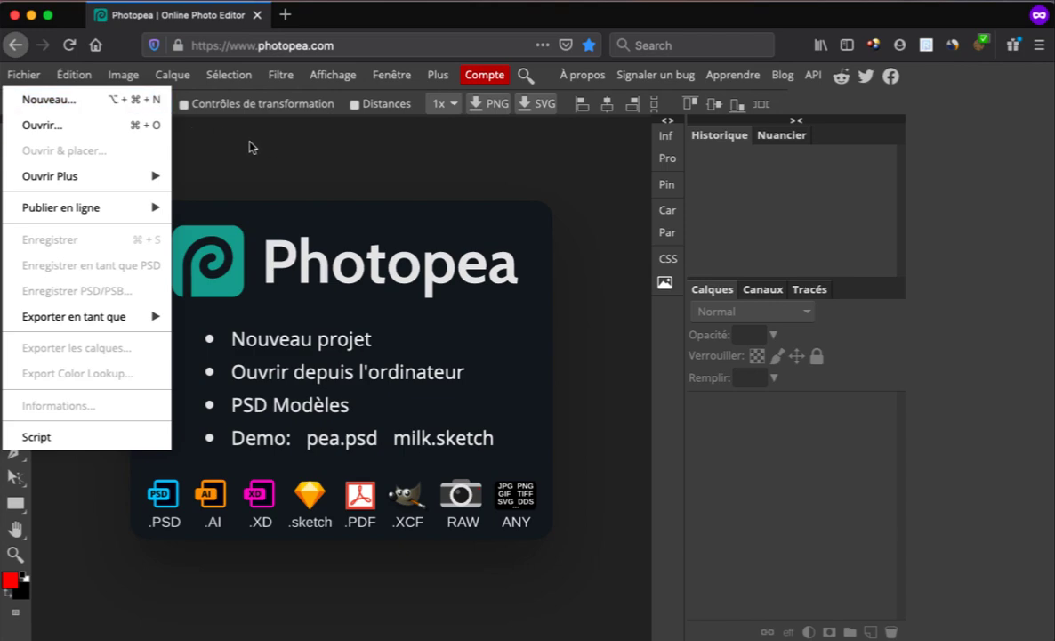
pyautogui.click(138, 100)
pyautogui.scroll(-5, 522, 505)
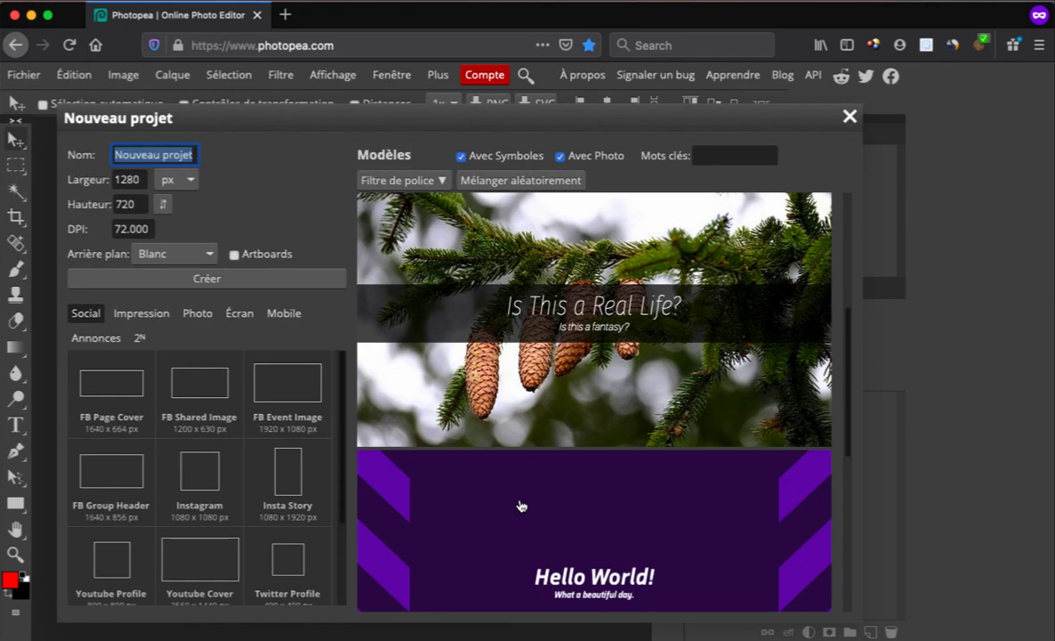
pyautogui.scroll(-9, 522, 505)
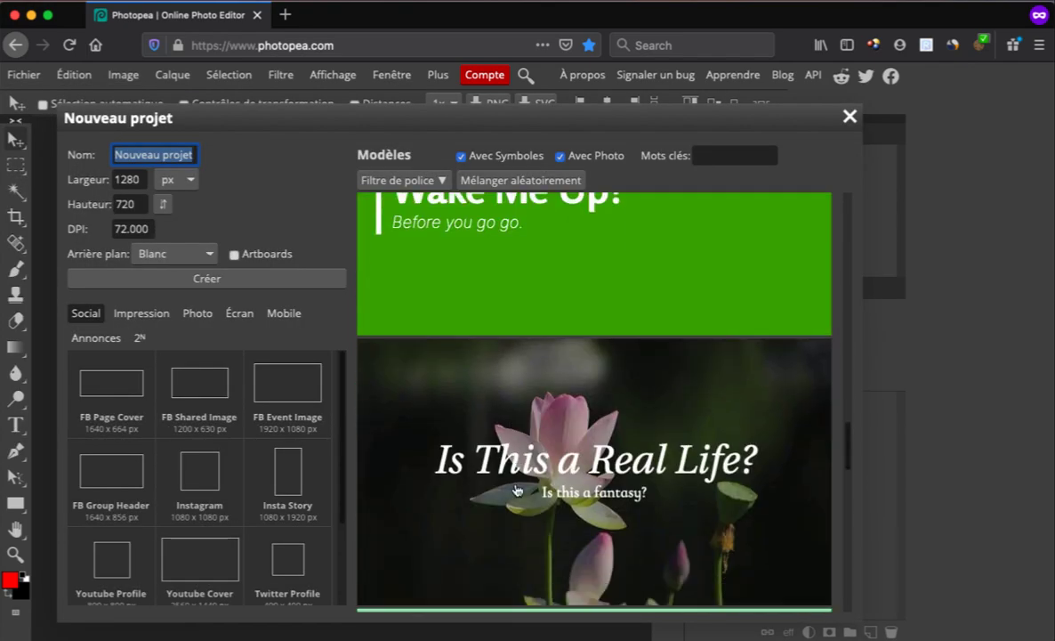
pyautogui.scroll(-5, 518, 490)
pyautogui.scroll(5, 520, 485)
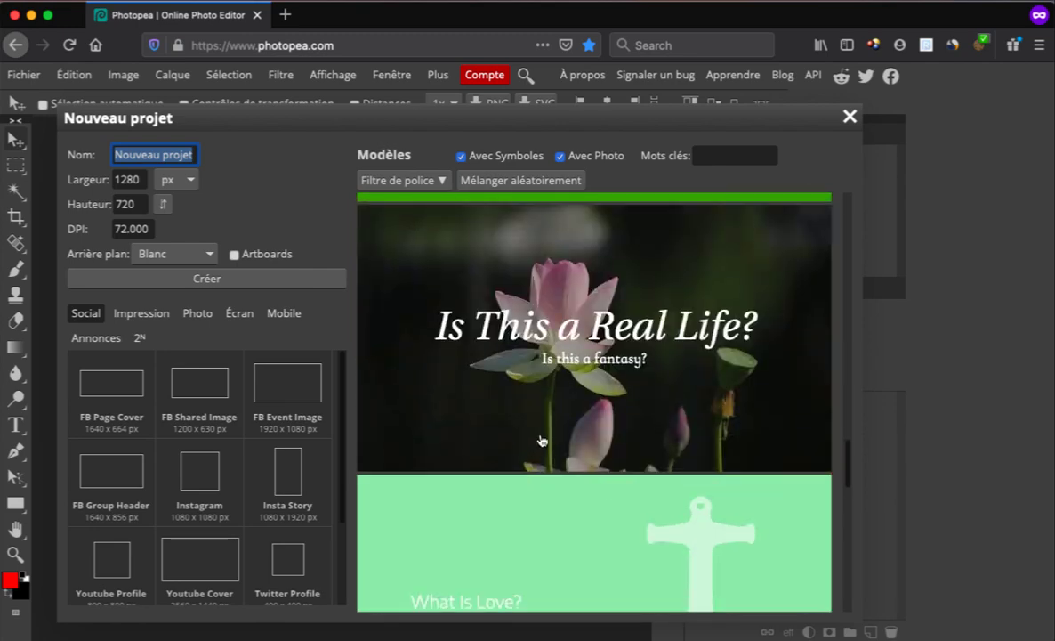
pyautogui.click(559, 404)
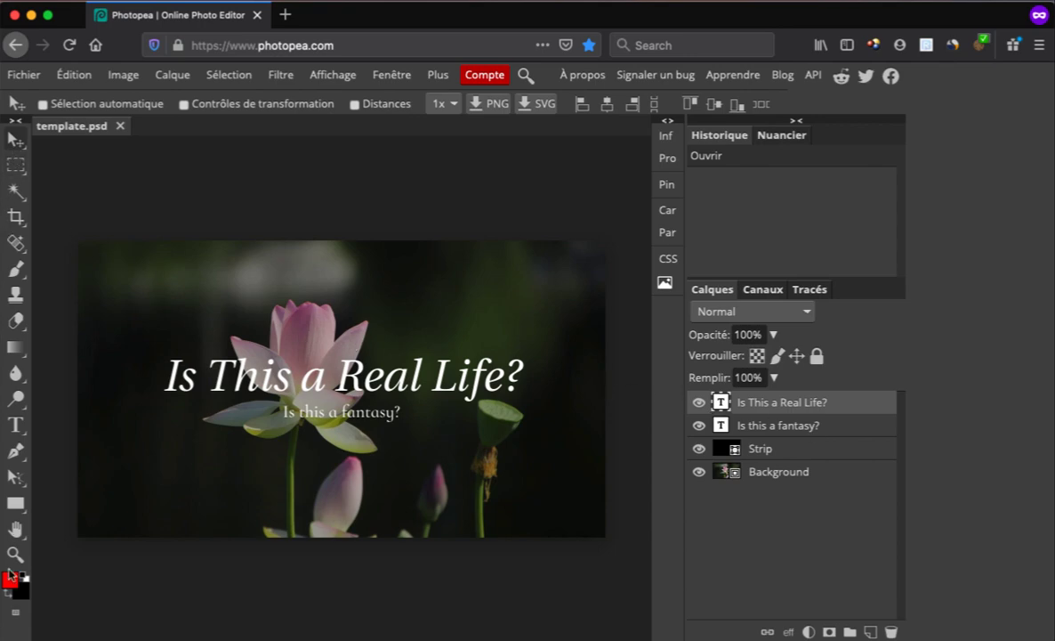
# Examine the tool variants grouped under the move, selection, magic wand, retouching, gradient, blur and pen tools.
pyautogui.rightClick(21, 150)
pyautogui.rightClick(19, 147)
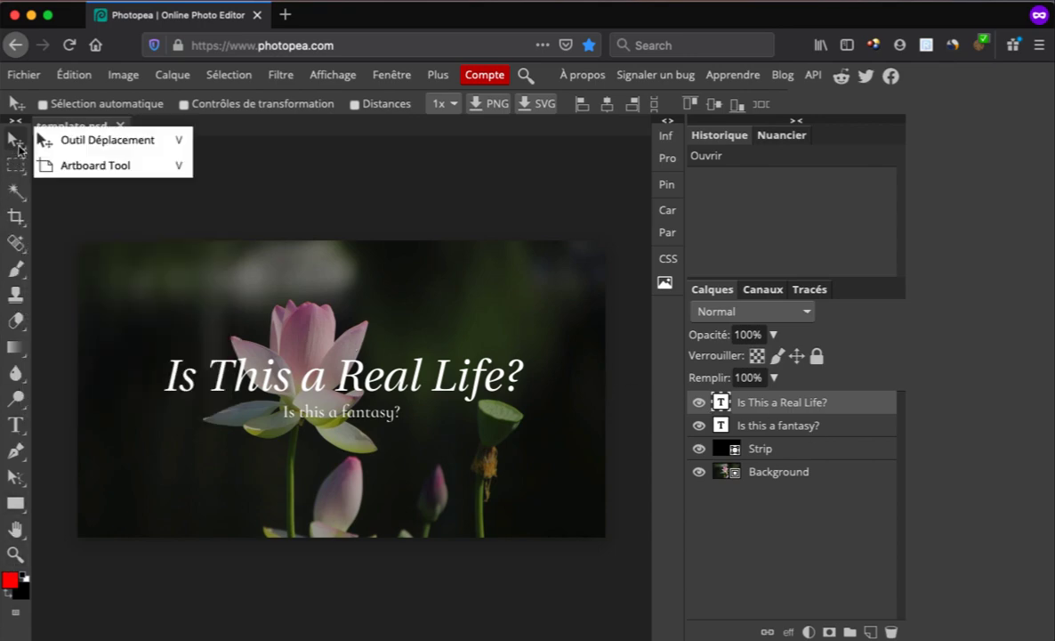
pyautogui.rightClick(15, 166)
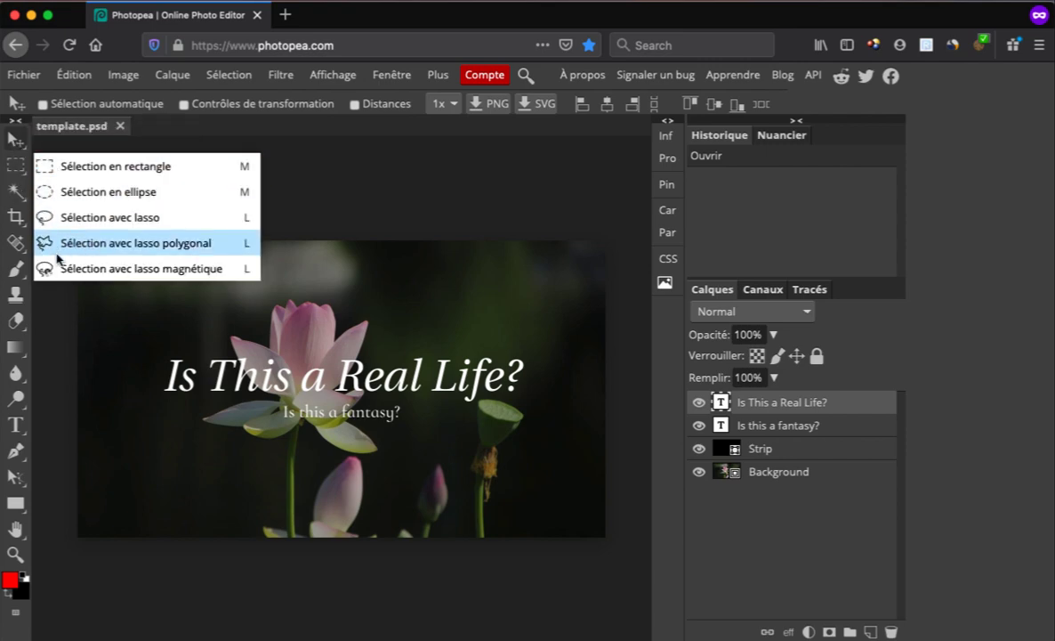
pyautogui.rightClick(14, 193)
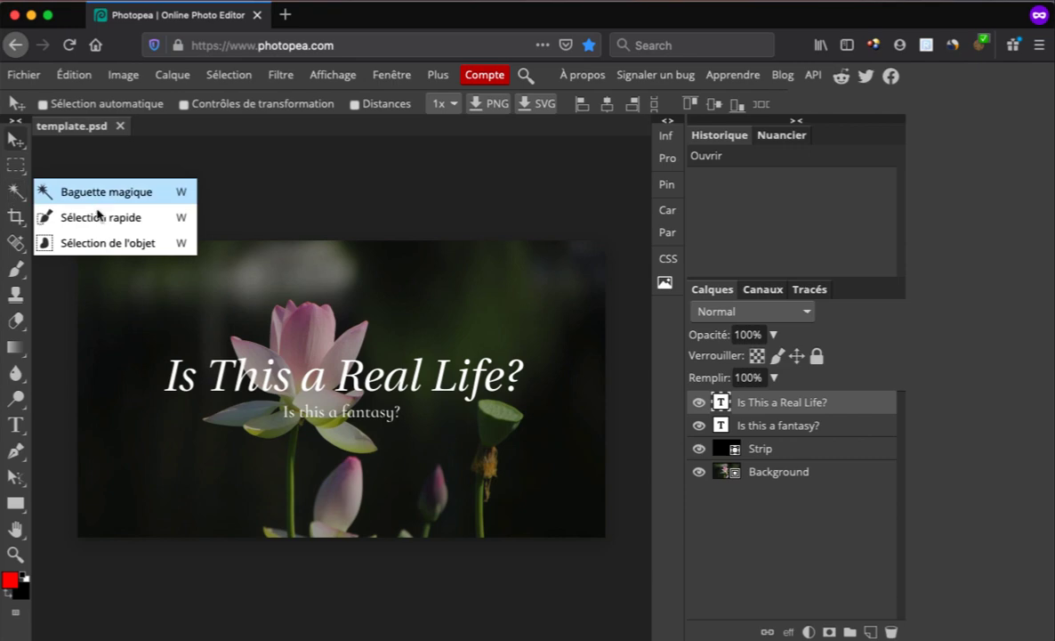
pyautogui.rightClick(18, 249)
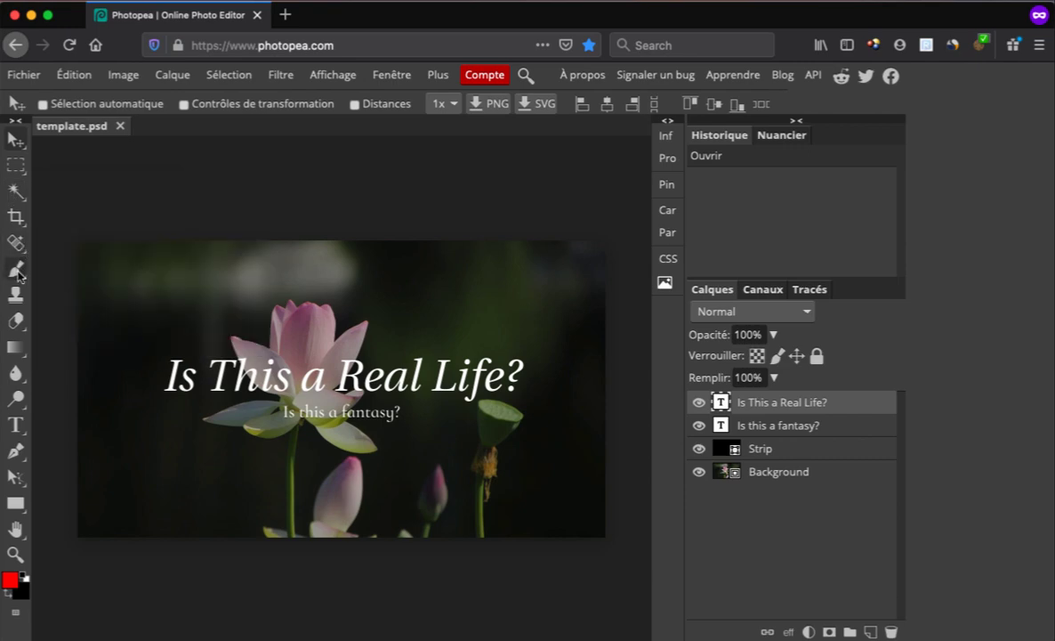
pyautogui.rightClick(15, 321)
pyautogui.rightClick(17, 374)
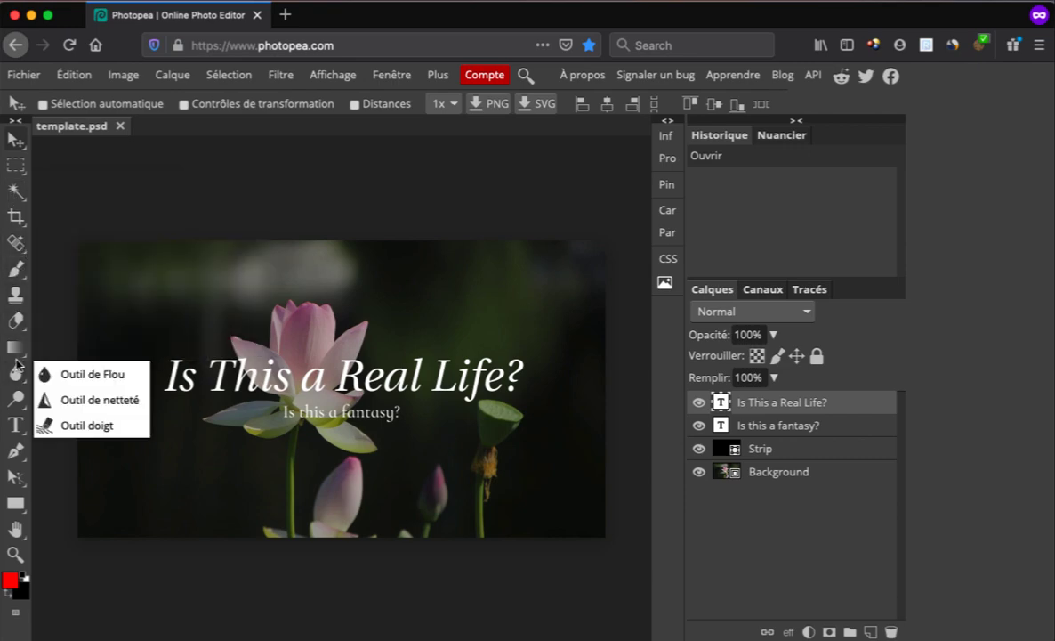
pyautogui.rightClick(16, 348)
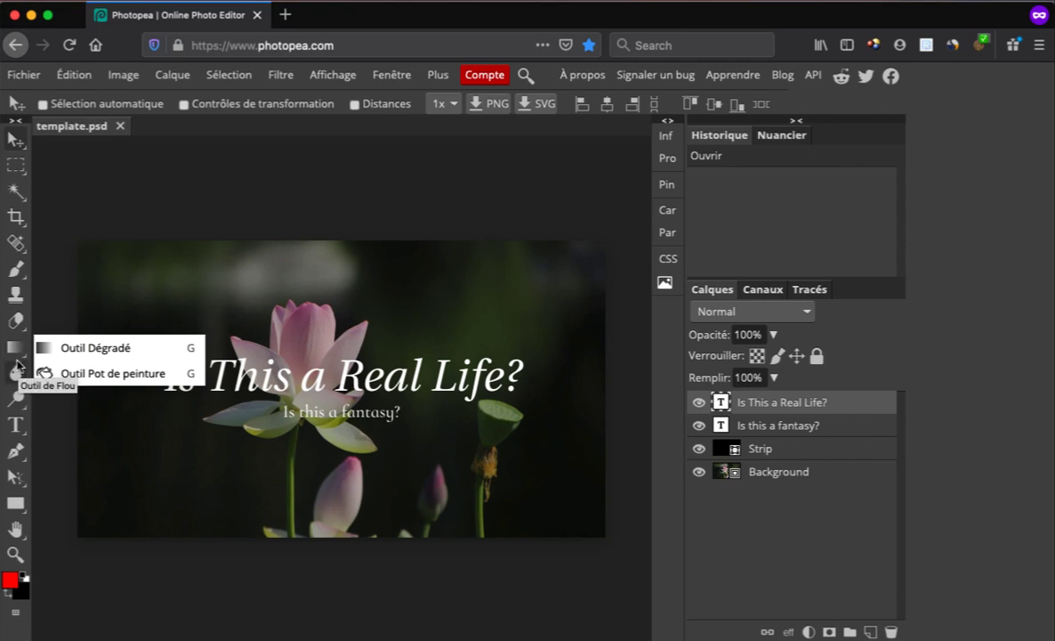
pyautogui.rightClick(15, 370)
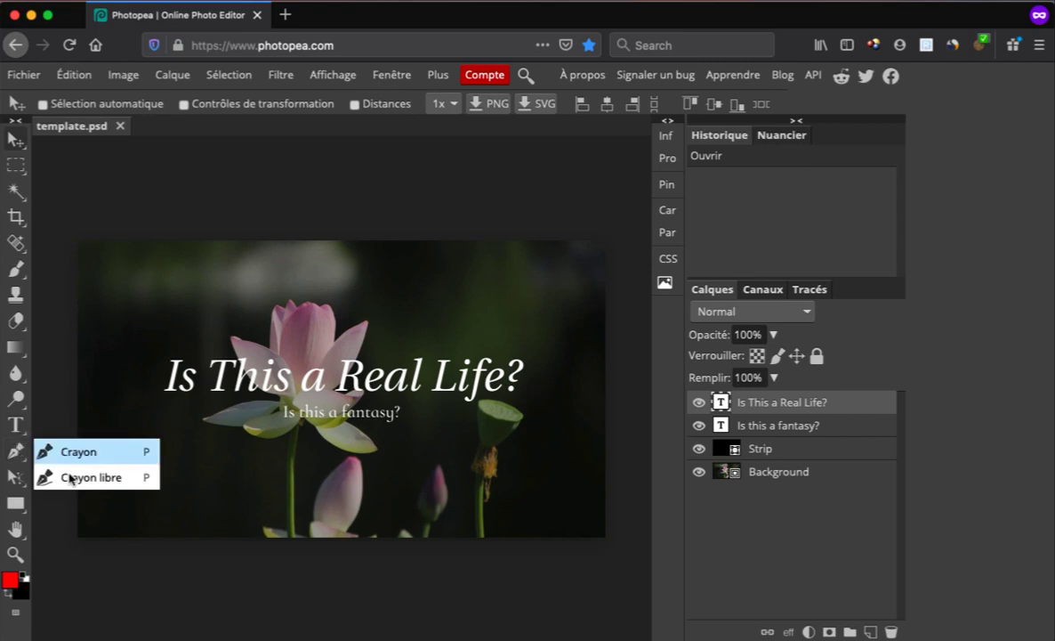
# Nudge the "Is This a Real Life?" title slightly to the left.
pyautogui.hotkey('shift', 'Left')
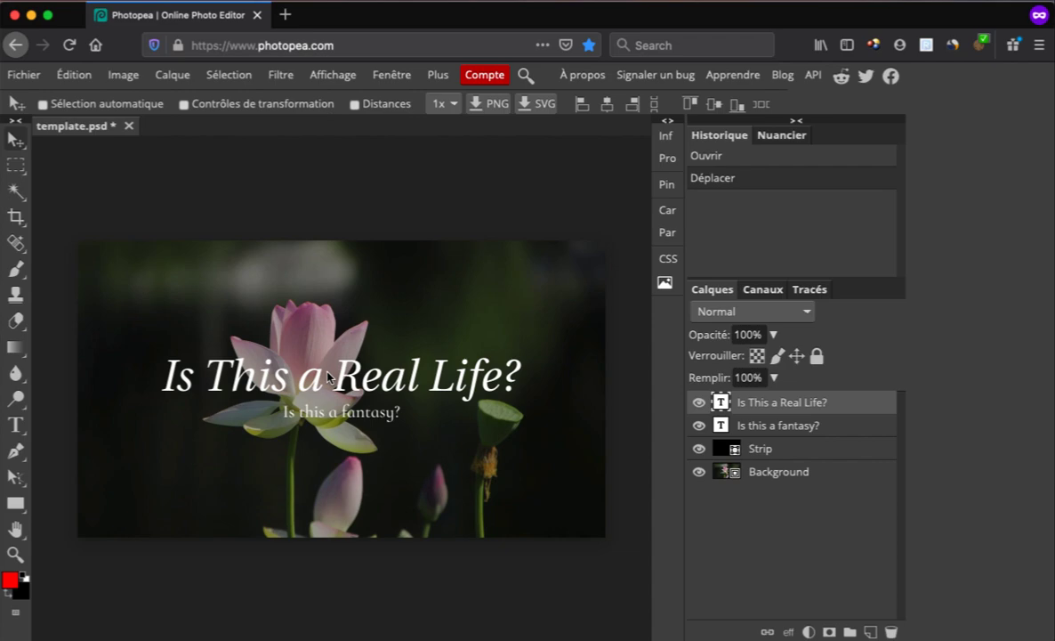
# Select the "Is This a Real Life?" layer and highlight most of its wording with the Type tool.
pyautogui.click(757, 426)
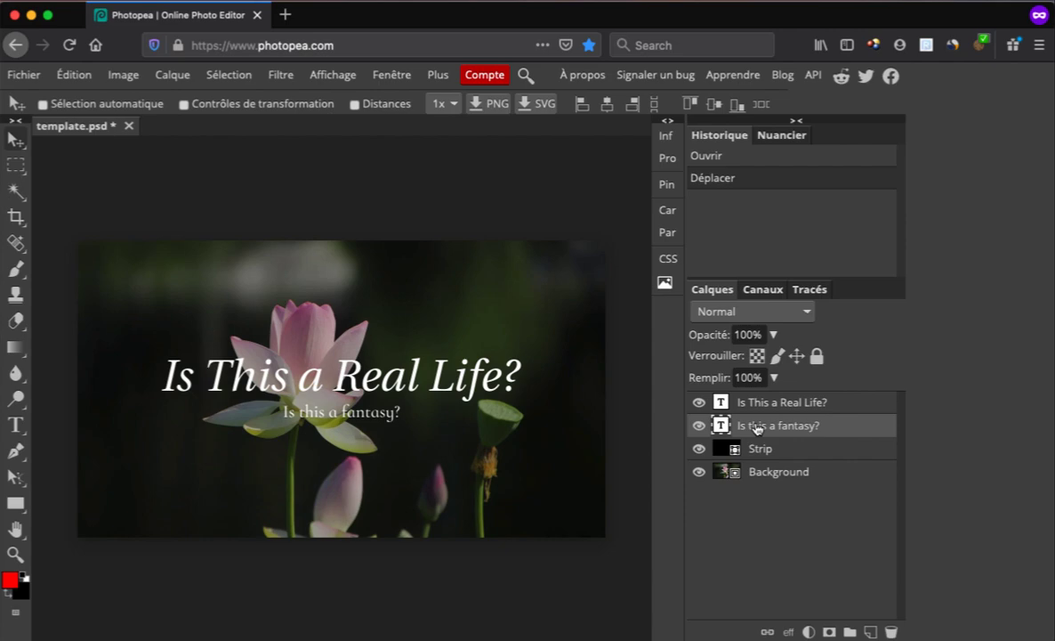
pyautogui.click(763, 449)
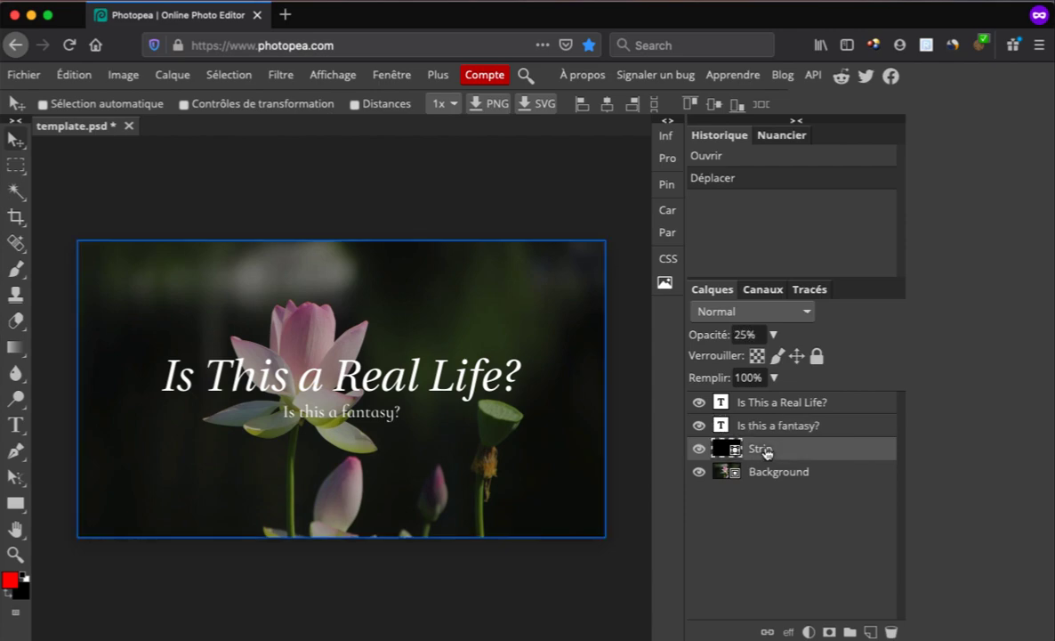
pyautogui.click(761, 425)
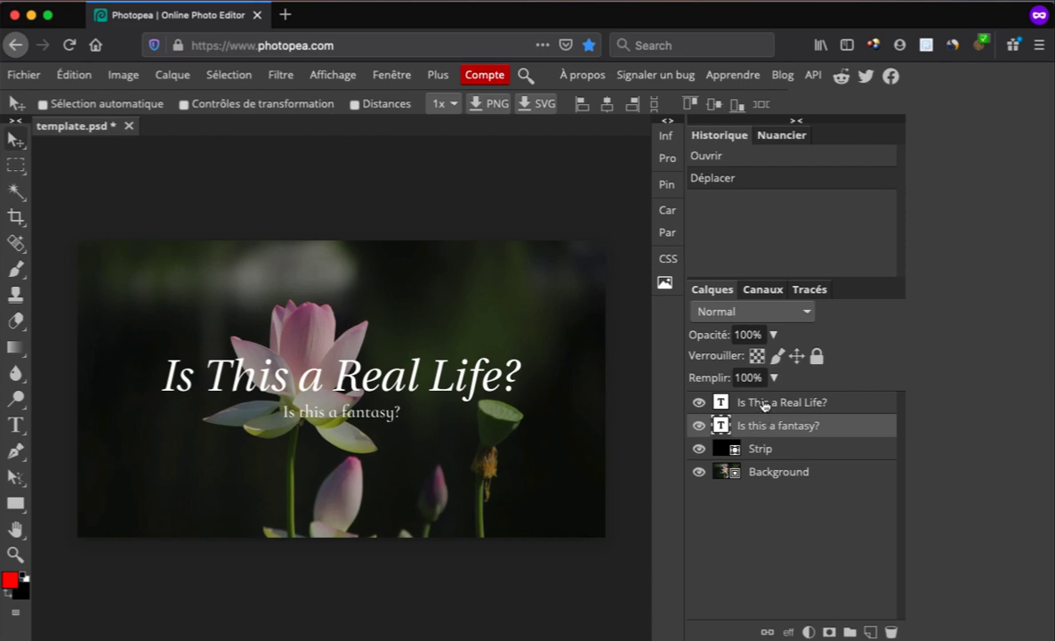
pyautogui.click(765, 405)
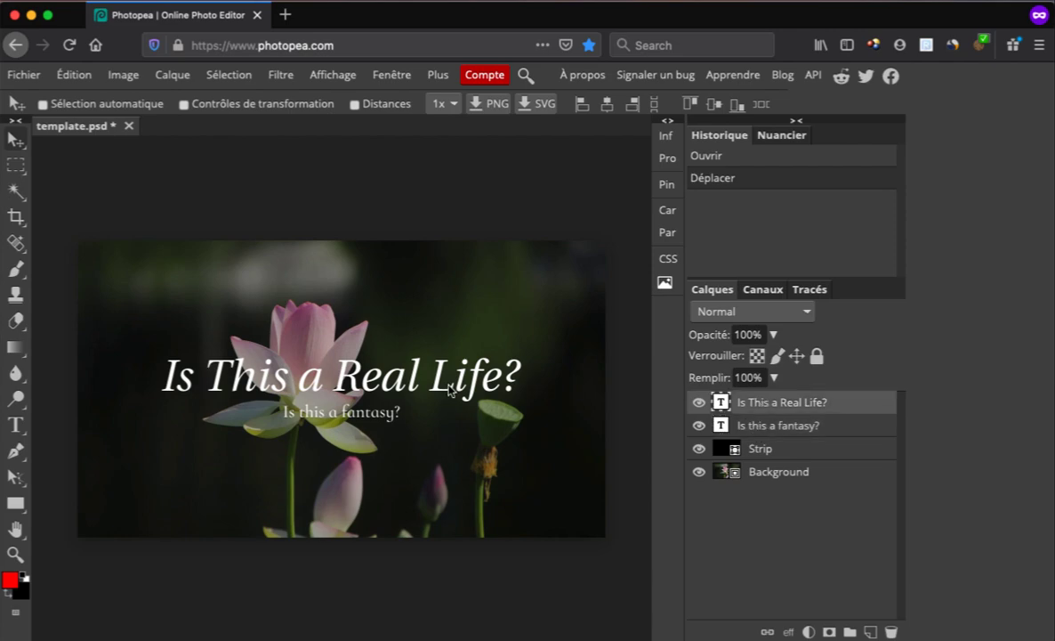
pyautogui.press('t')
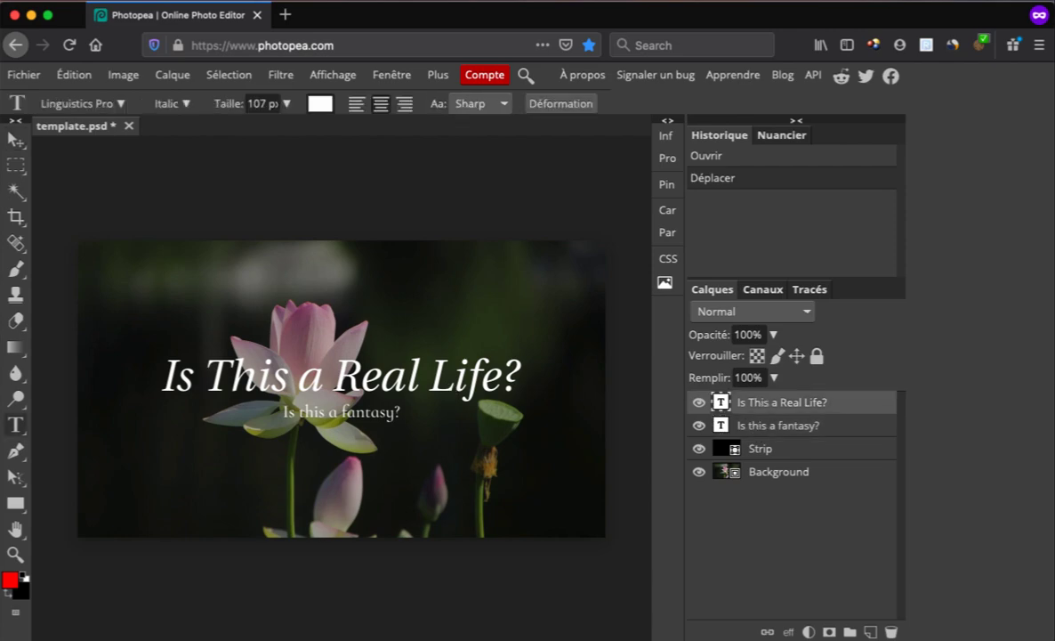
pyautogui.click(480, 373)
pyautogui.moveTo(480, 372); pyautogui.dragTo(316, 375)
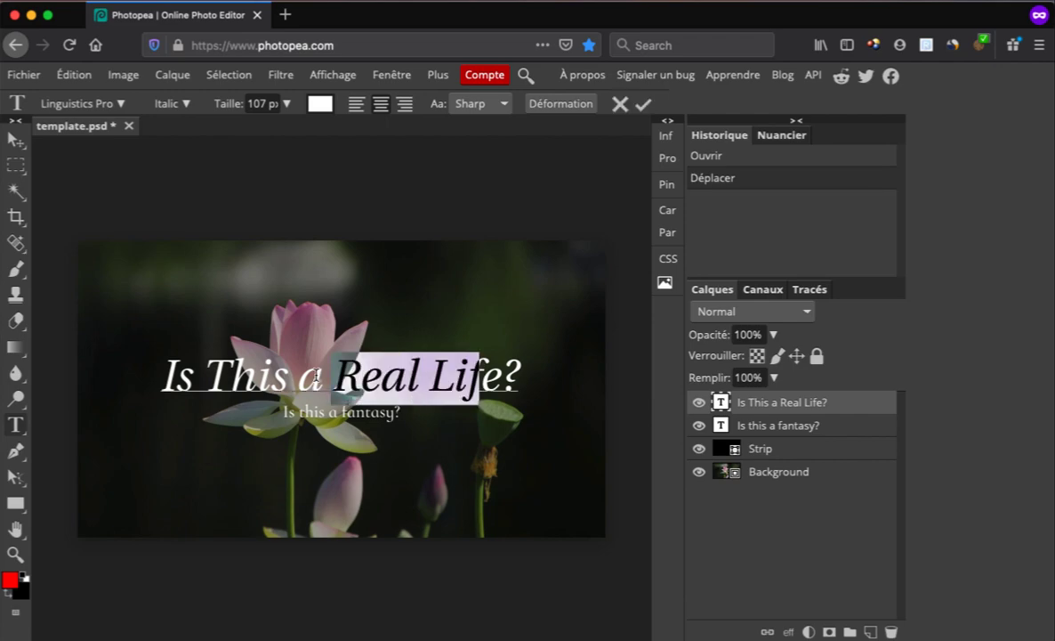
pyautogui.click(317, 375)
pyautogui.moveTo(154, 383); pyautogui.dragTo(479, 376)
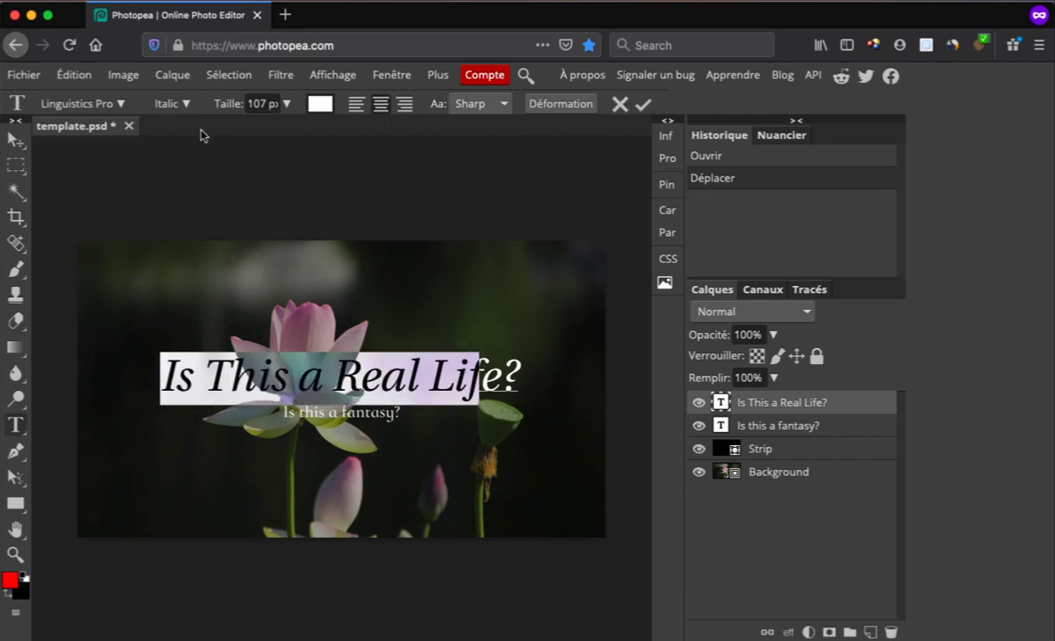
# Browse the available fonts for the title, then select its entire text.
pyautogui.click(106, 105)
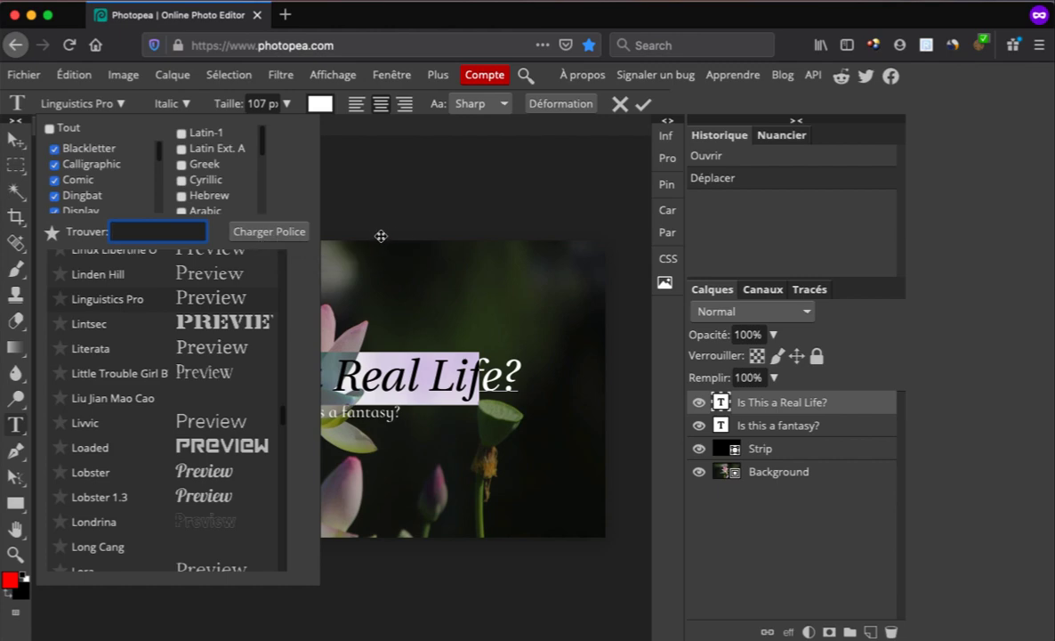
pyautogui.scroll(10, 207, 442)
pyautogui.scroll(15, 207, 442)
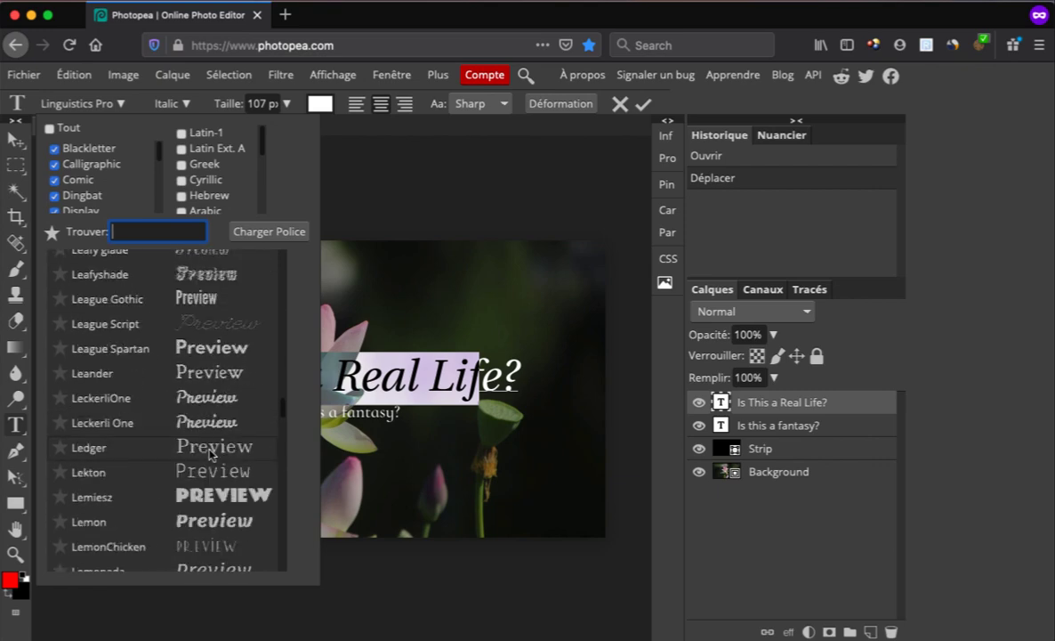
pyautogui.click(478, 396)
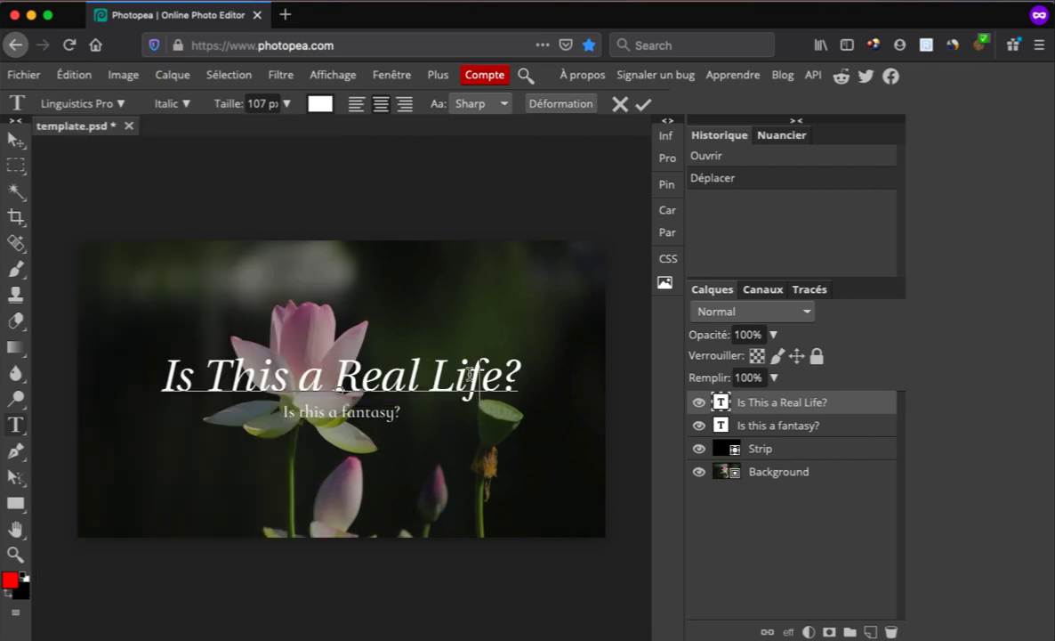
pyautogui.press('super+a')
# Open the blending options of the "Is This a Real Life?" layer and move the dialog away from the title.
pyautogui.rightClick(756, 403)
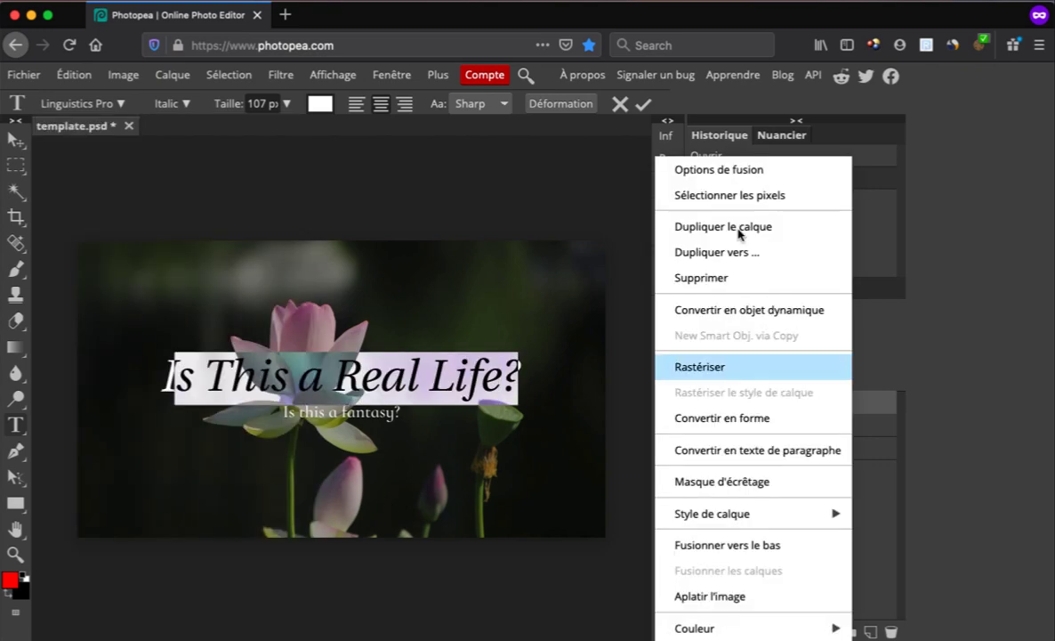
pyautogui.click(749, 169)
pyautogui.moveTo(331, 192); pyautogui.dragTo(775, 178)
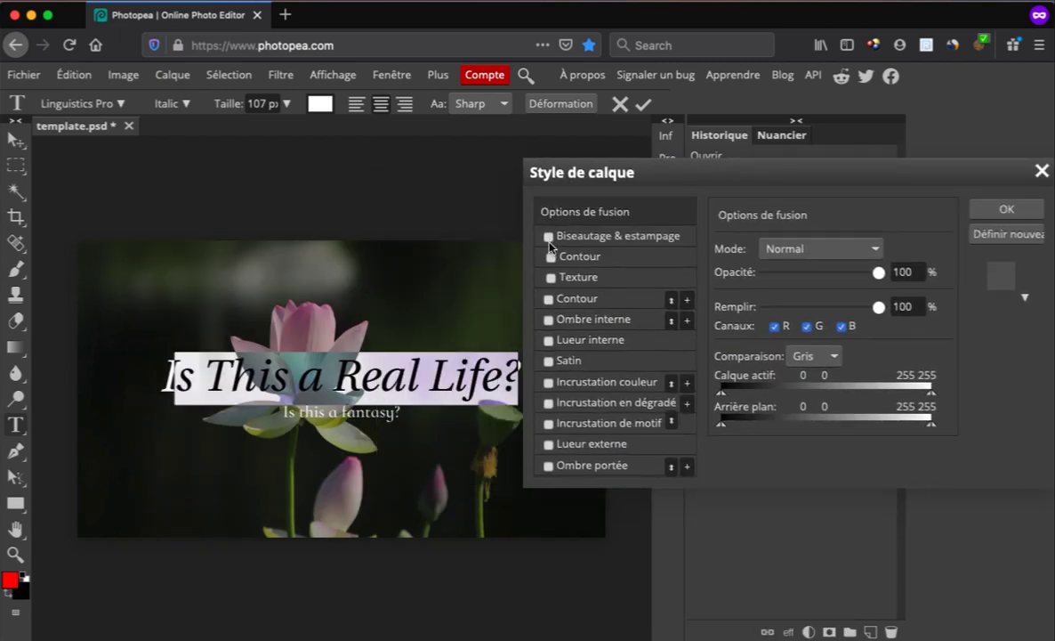
# Try Biseautage & estampage on the title with its Contour sub-option at a Gamme of 61%.
pyautogui.click(549, 237)
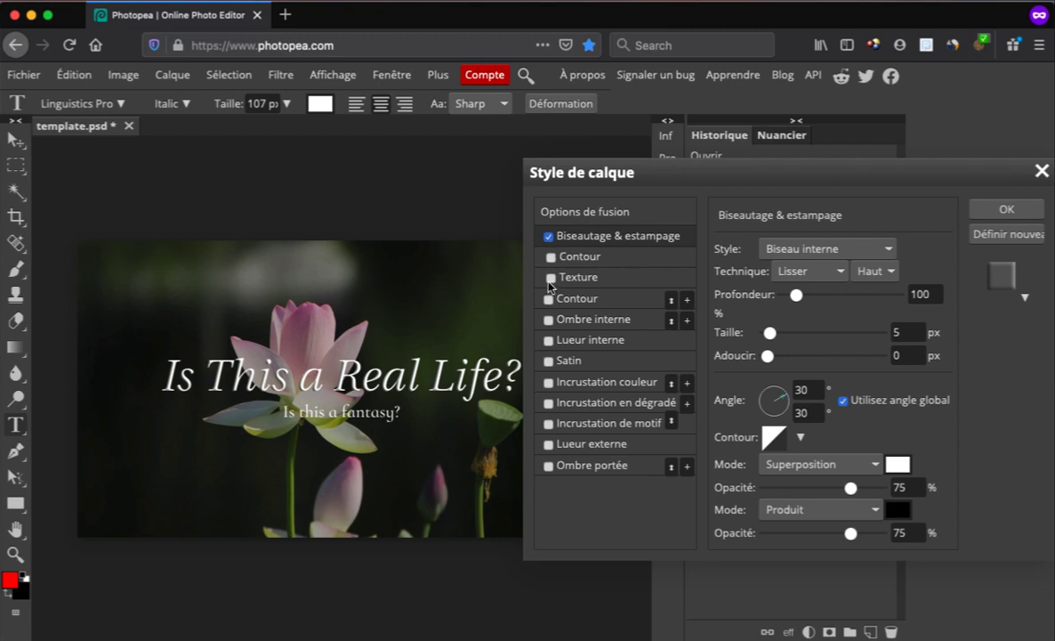
pyautogui.click(588, 260)
pyautogui.click(551, 257)
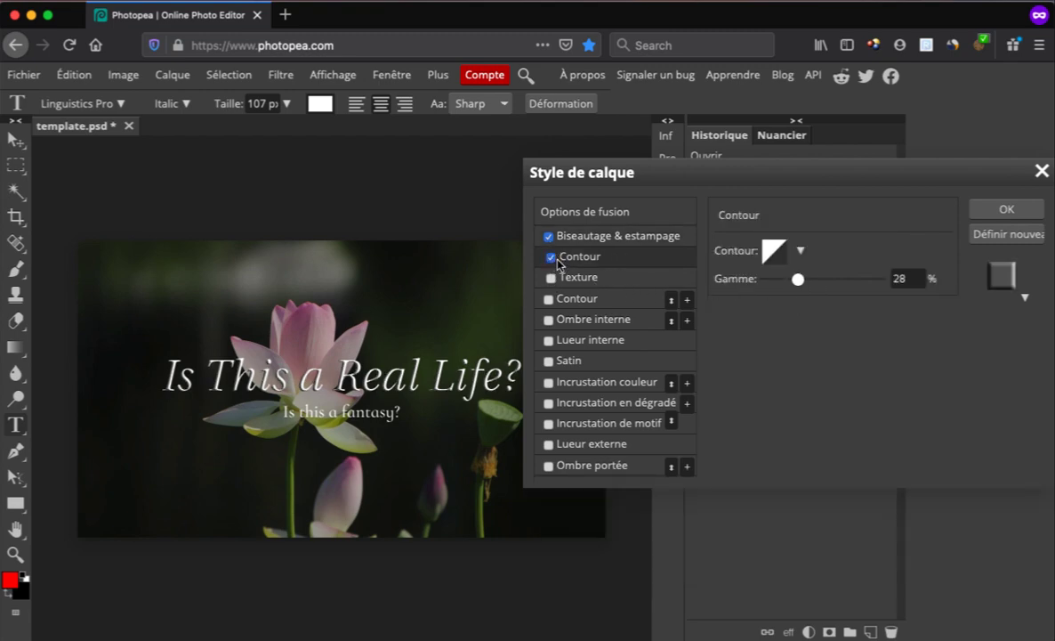
pyautogui.click(834, 283)
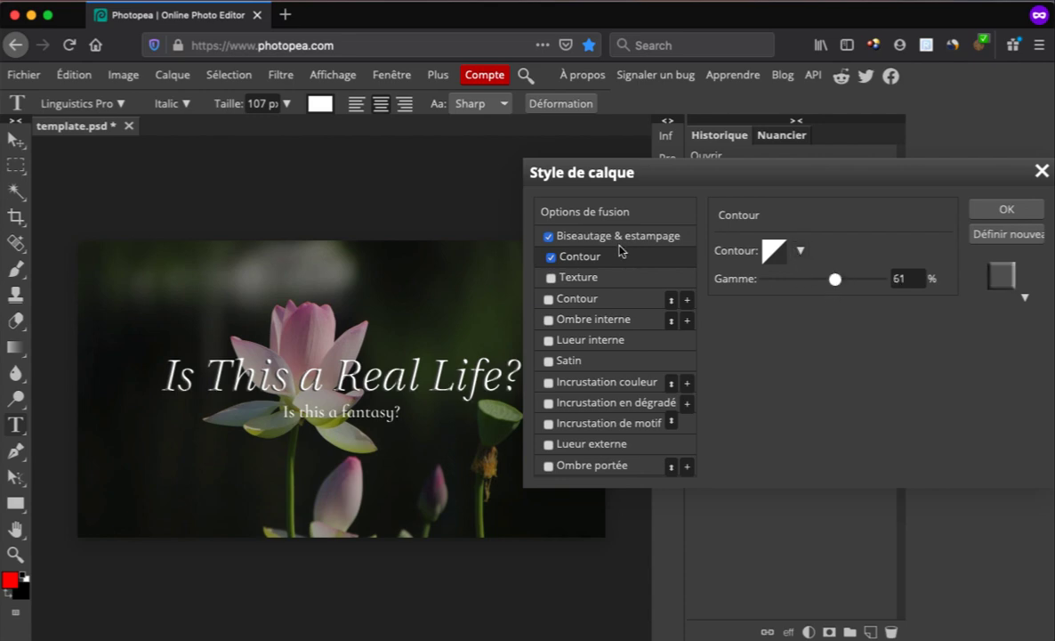
# Turn off the Contour sub-option and the Biseautage & estampage effect on the title.
pyautogui.click(548, 237)
pyautogui.click(549, 236)
pyautogui.click(552, 256)
pyautogui.click(552, 237)
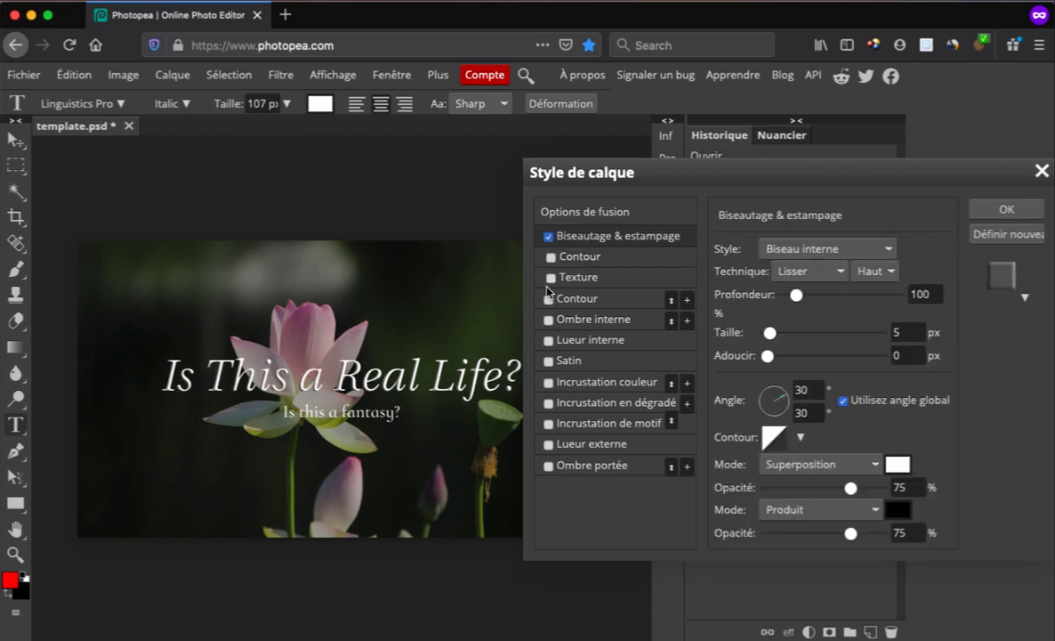
pyautogui.click(548, 237)
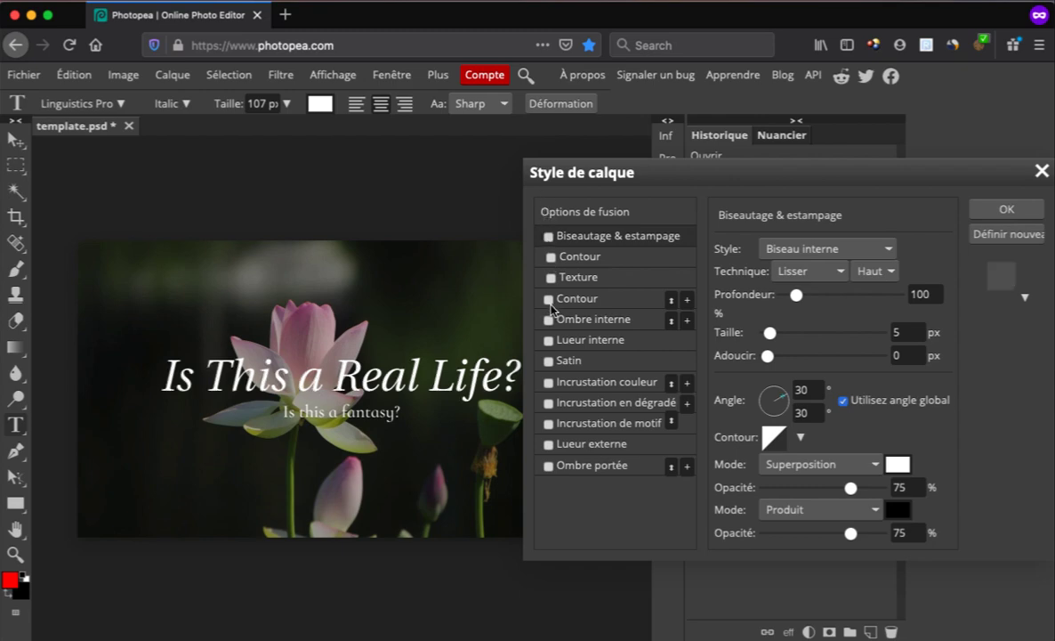
# Add a Contour effect to the title with Taille 44 px and Opacité 100%.
pyautogui.click(549, 300)
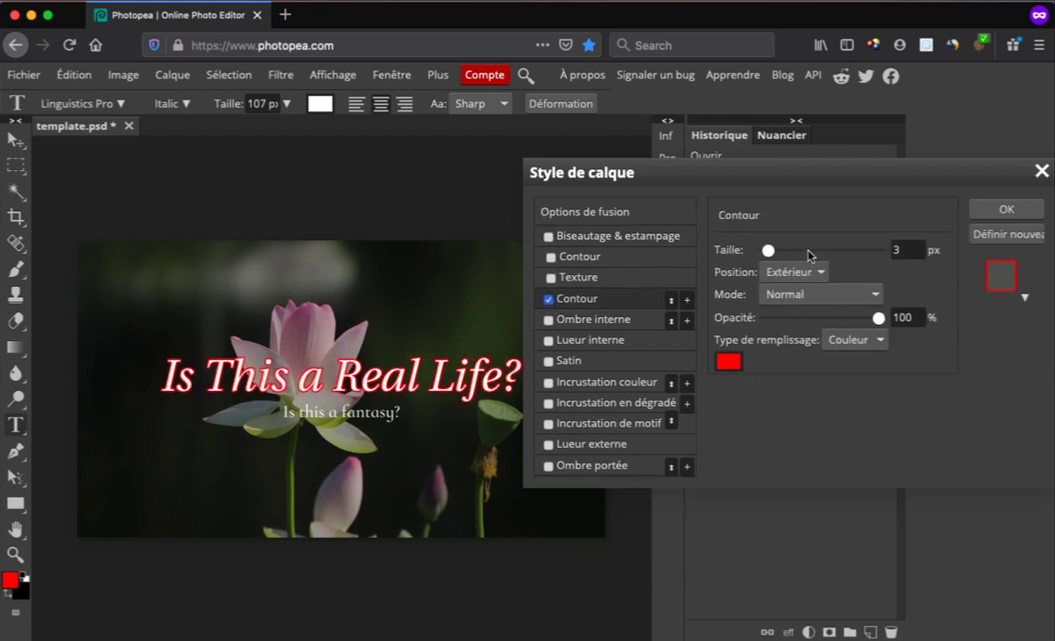
pyautogui.moveTo(768, 250)
pyautogui.mouseDown()
pyautogui.moveTo(809, 251)
pyautogui.moveTo(776, 251)
pyautogui.moveTo(791, 250)
pyautogui.mouseUp()
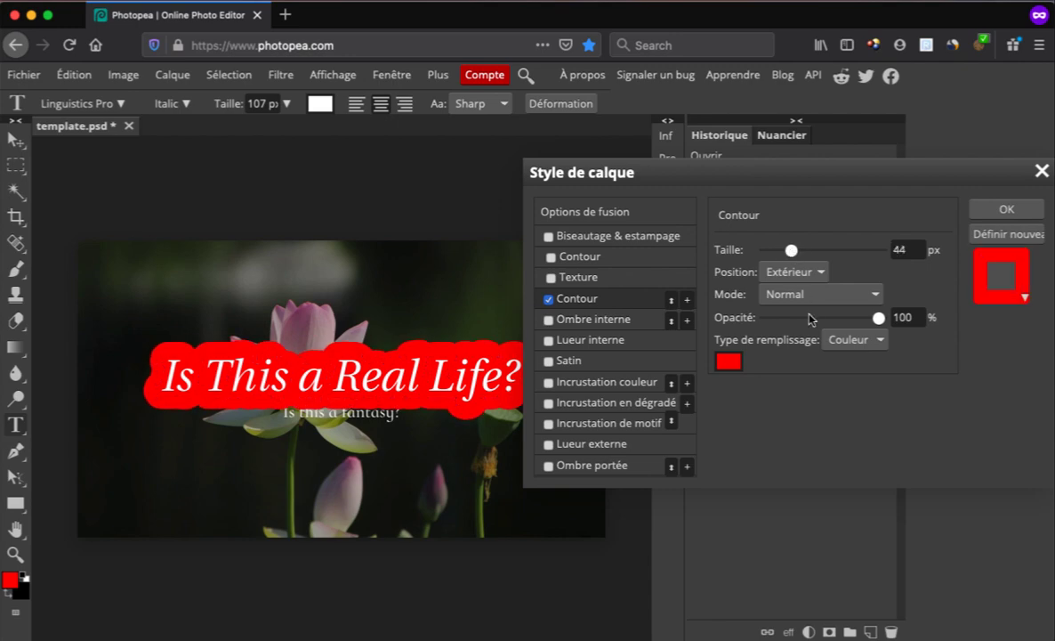
pyautogui.moveTo(803, 318); pyautogui.dragTo(881, 317)
# Try the Dégradé fill type on the title's outline, then return it to Couleur.
pyautogui.click(856, 340)
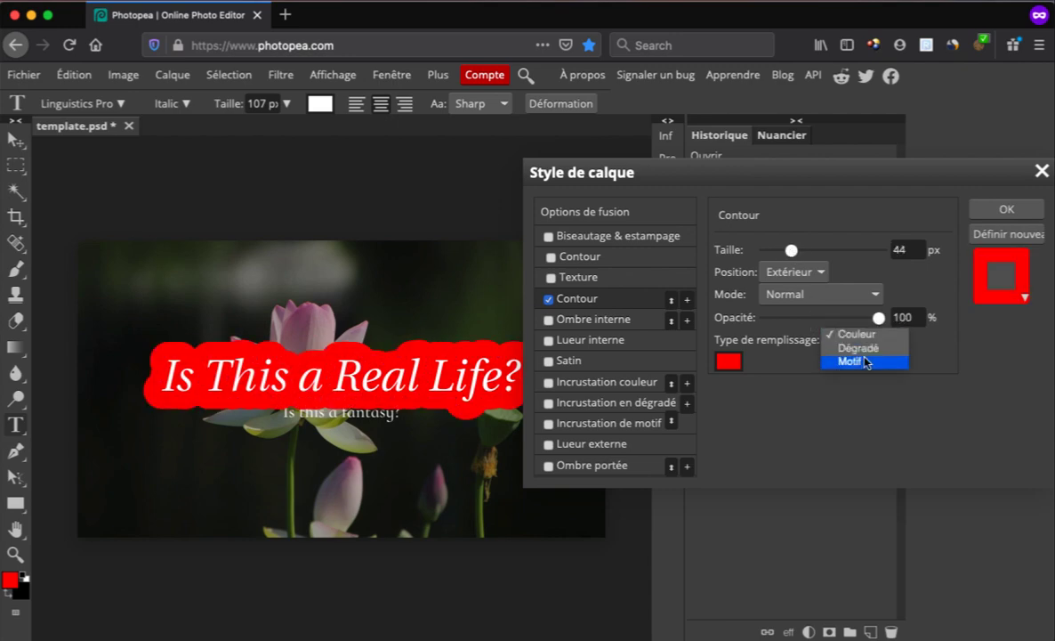
pyautogui.click(860, 347)
pyautogui.click(856, 340)
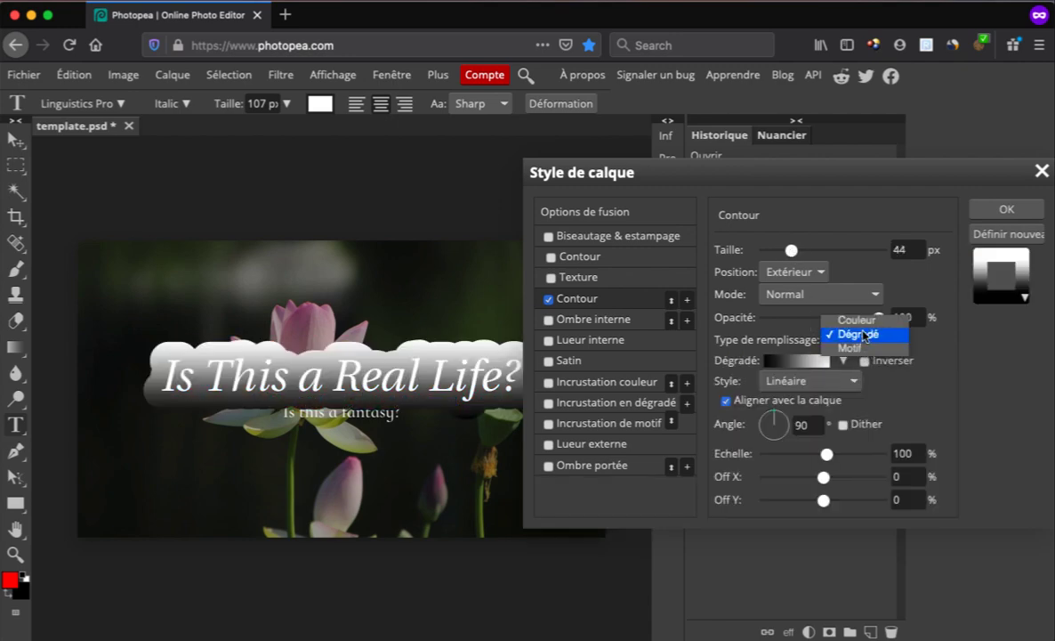
pyautogui.click(855, 334)
pyautogui.click(858, 342)
pyautogui.click(856, 319)
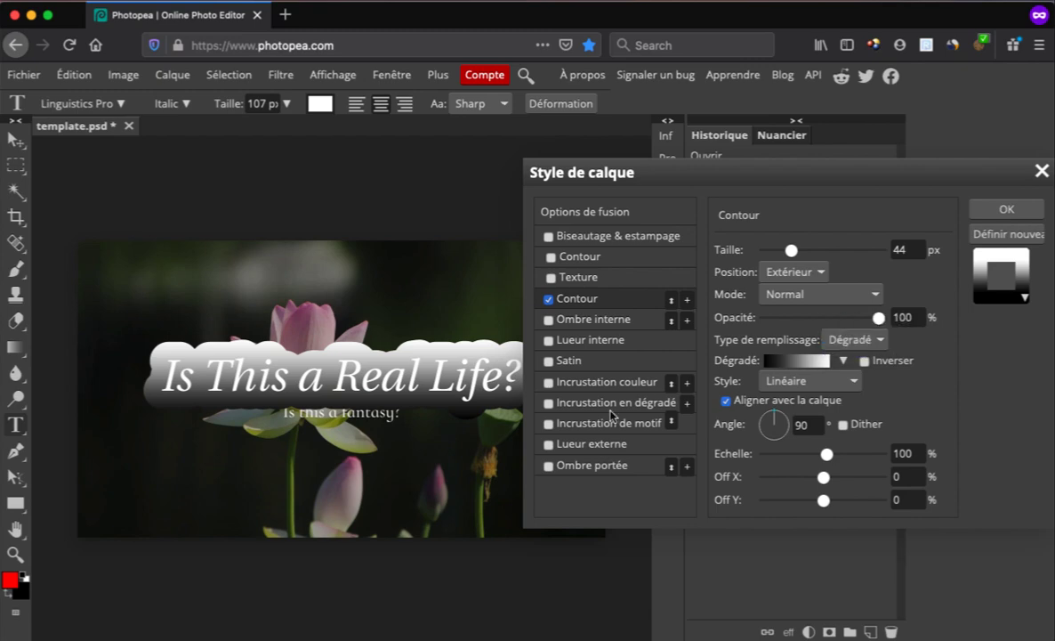
# Add Lueur externe to the title with Opacité 100%, Bruit 56% and a larger Taille, and apply the layer style with Ombre portée enabled.
pyautogui.click(569, 443)
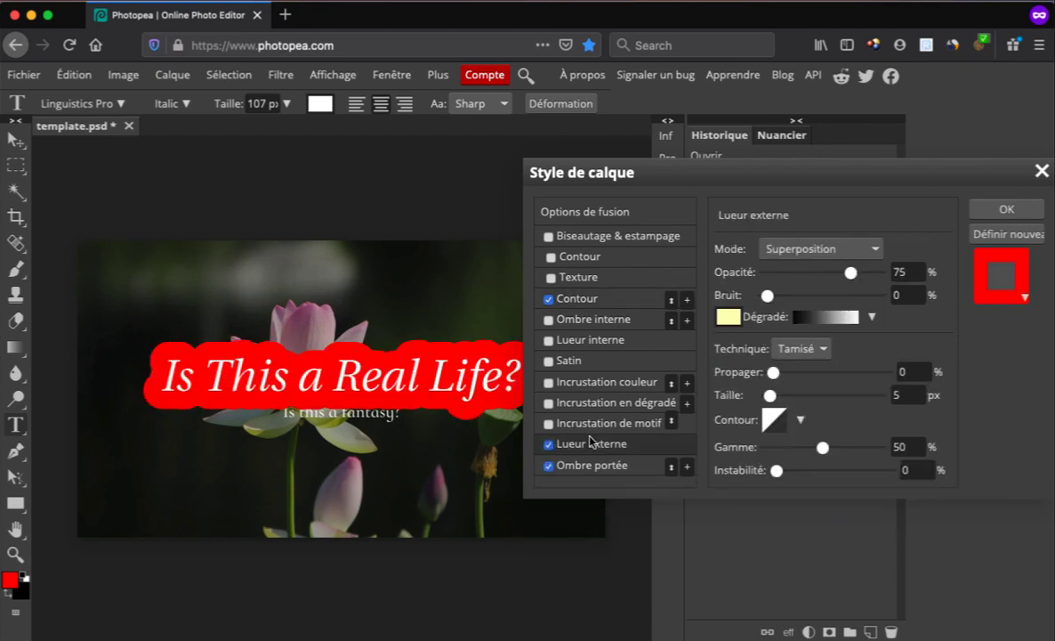
pyautogui.click(879, 273)
pyautogui.click(831, 294)
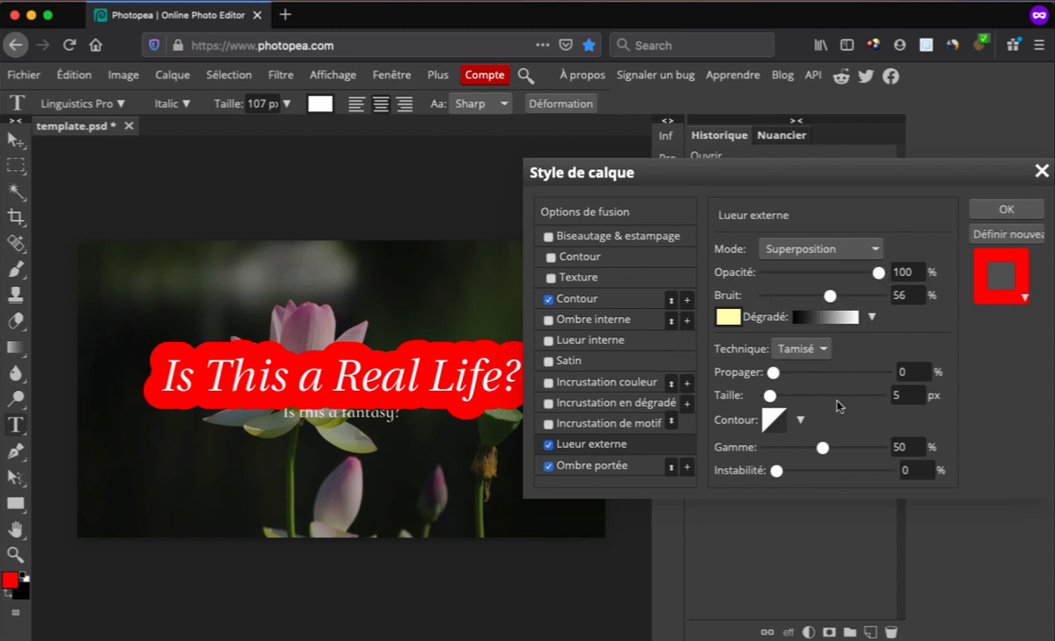
pyautogui.click(836, 398)
pyautogui.click(997, 209)
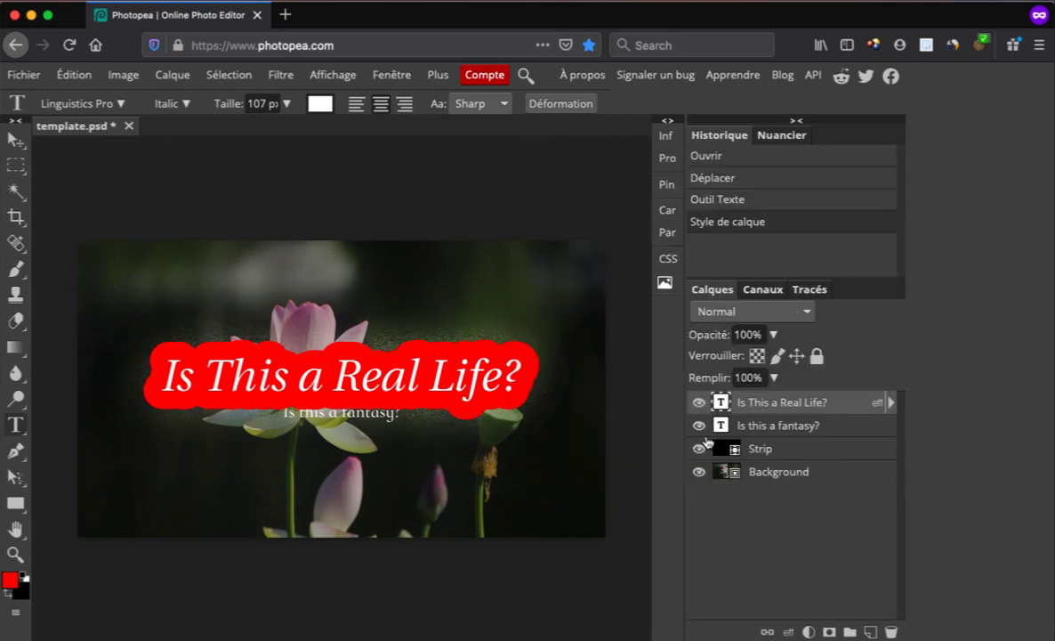
# Select the Background layer and view the available eraser tool variants.
pyautogui.click(759, 472)
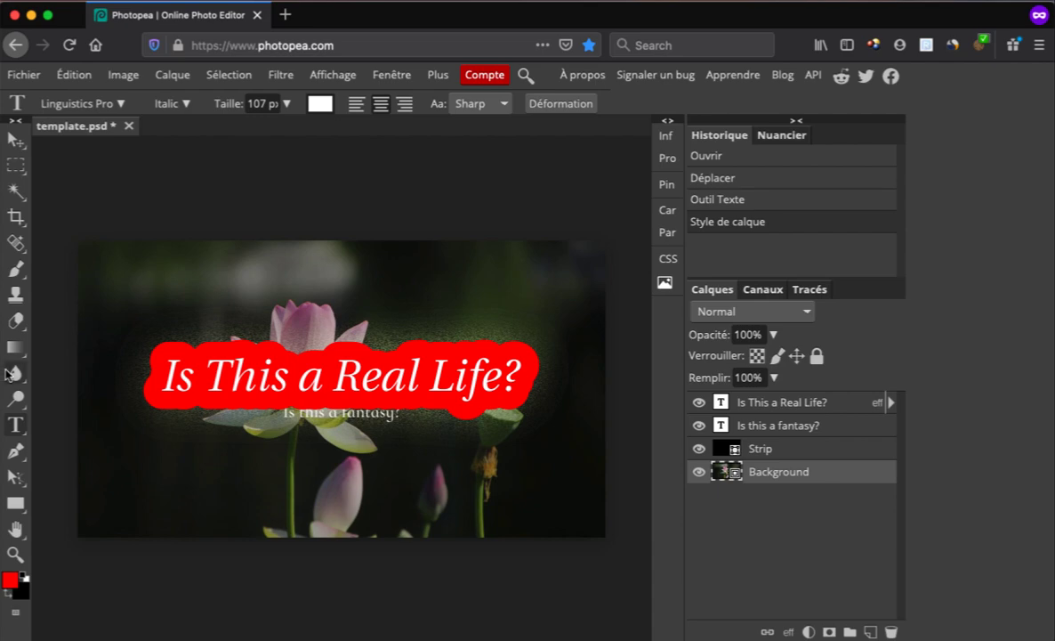
pyautogui.moveTo(15, 319)
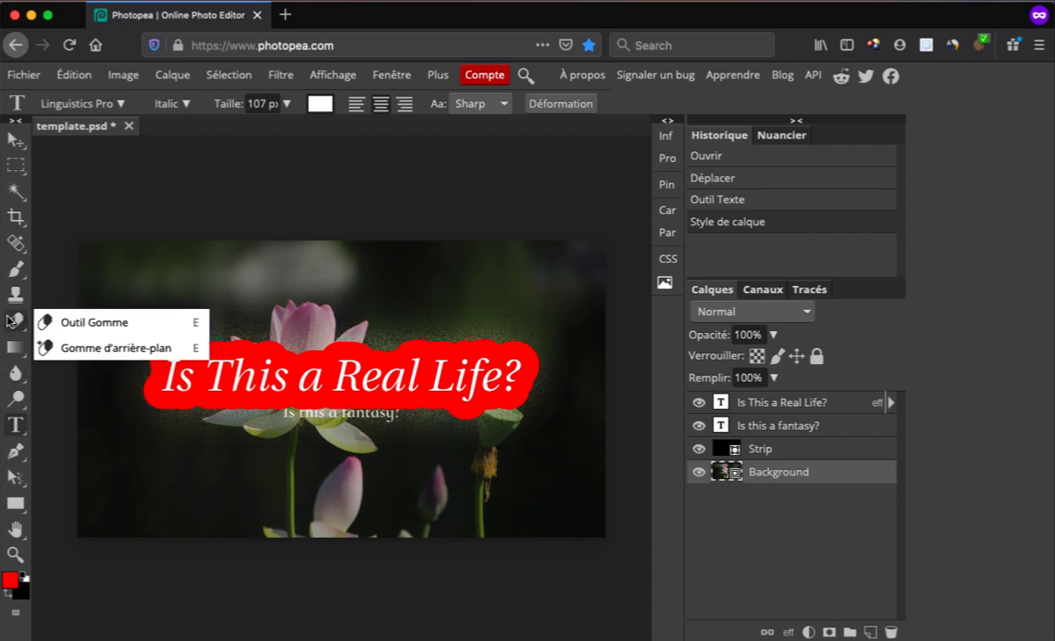
pyautogui.click(134, 160)
# Look through the export formats offered for the document, including the additional ones.
pyautogui.click(24, 75)
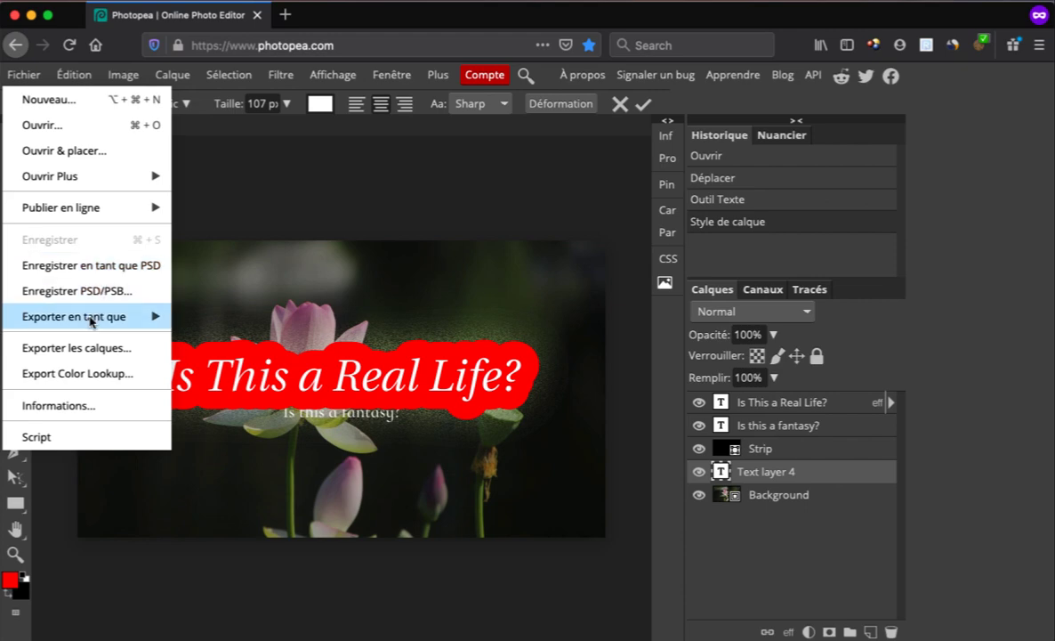
pyautogui.moveTo(90, 321)
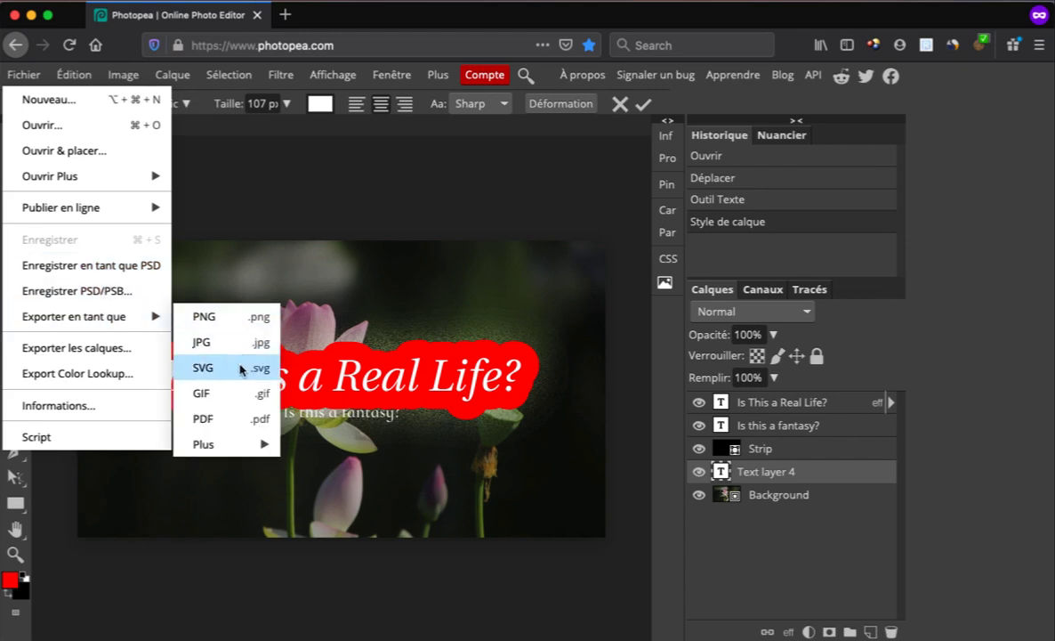
pyautogui.moveTo(224, 442)
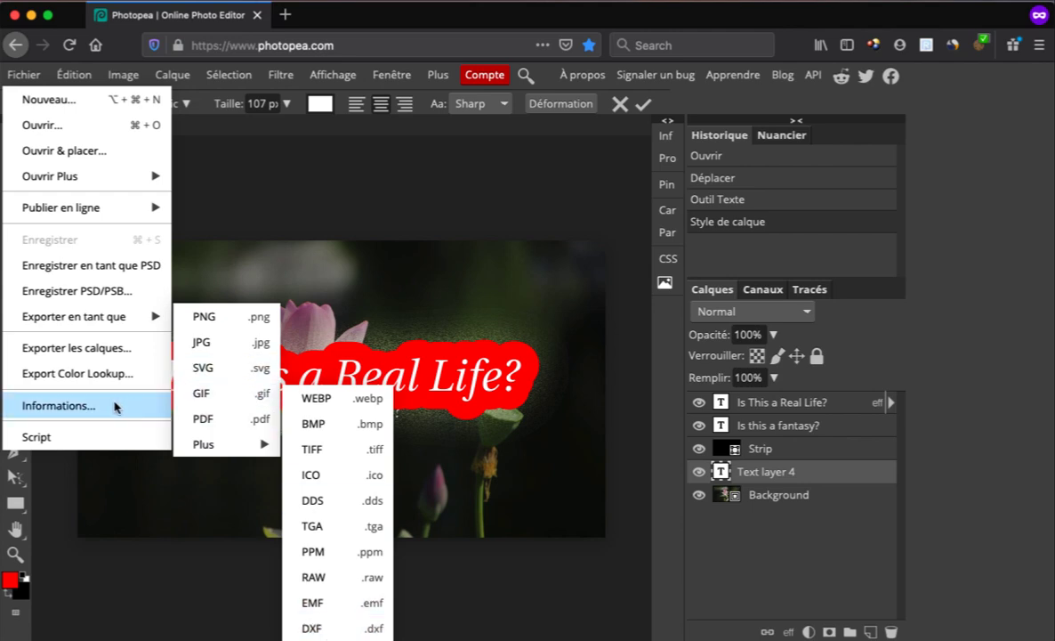
pyautogui.click(169, 574)
pyautogui.click(792, 500)
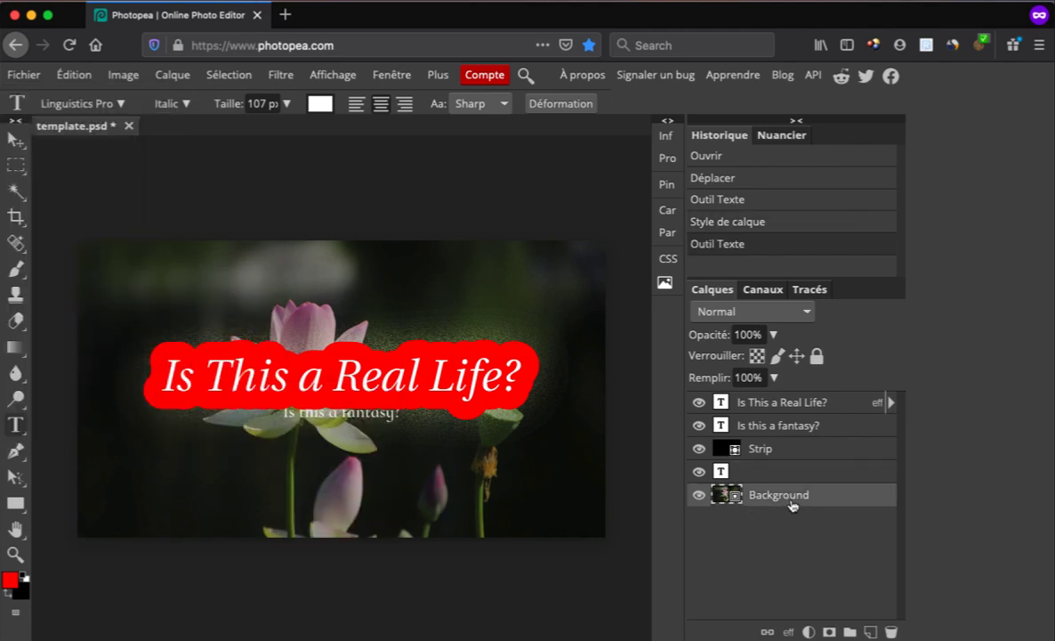
pyautogui.click(808, 403)
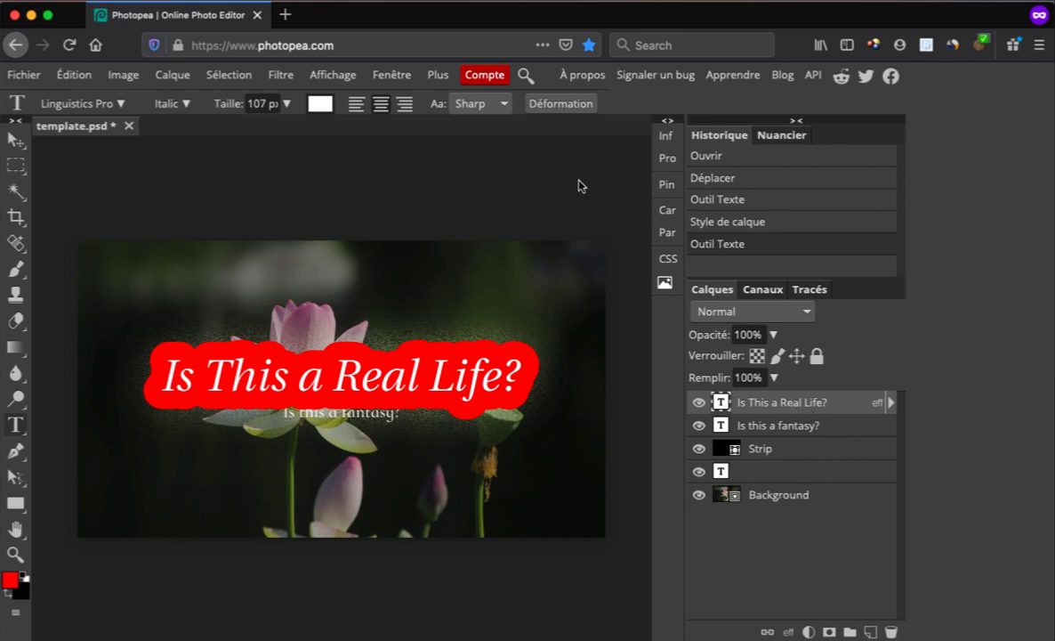
pyautogui.click(690, 2)
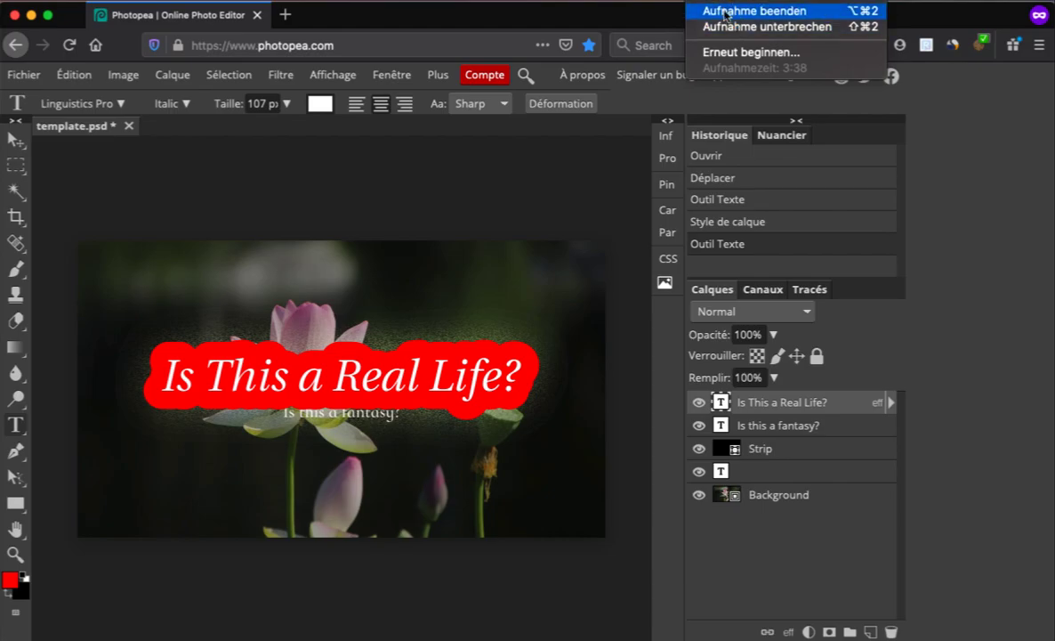